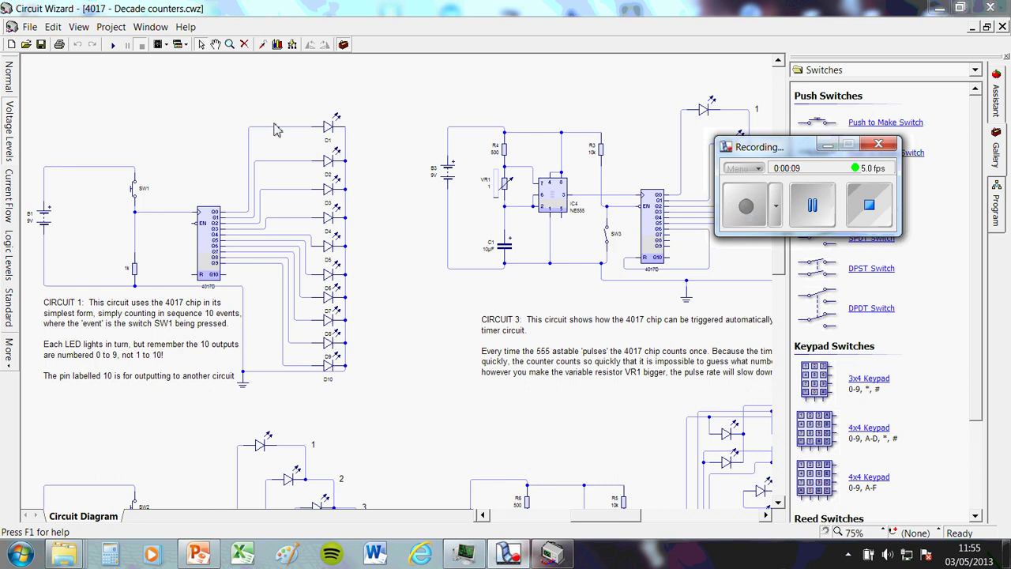
Zoom out over the whole sheet, then zoom to 100% on Circuit 1's SW1-driven 4017 counter
{"action": "scroll", "coordinate": [632, 324], "scroll_direction": "down", "scroll_amount": 2}
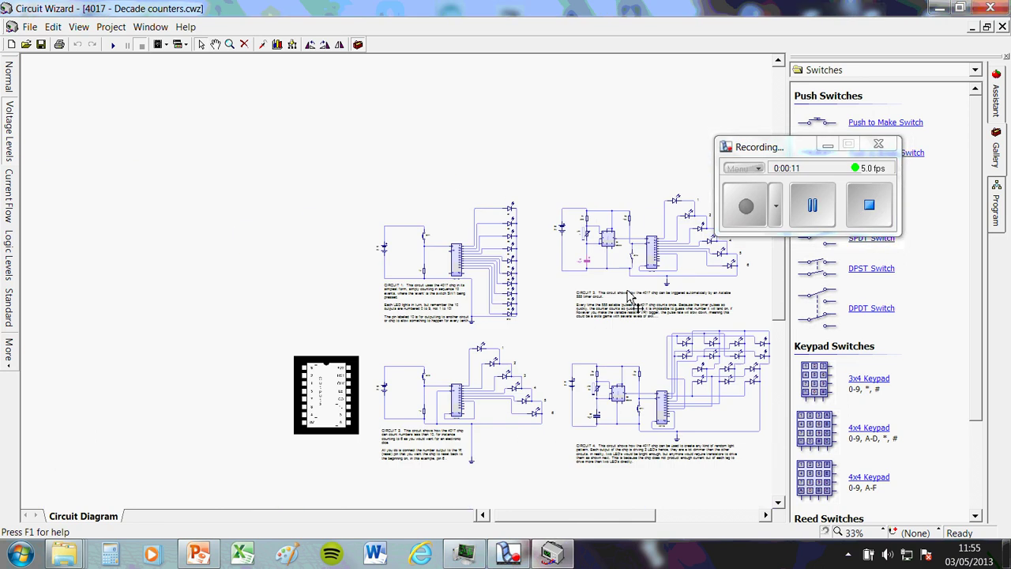
{"action": "scroll", "coordinate": [621, 260], "scroll_direction": "down", "scroll_amount": 1}
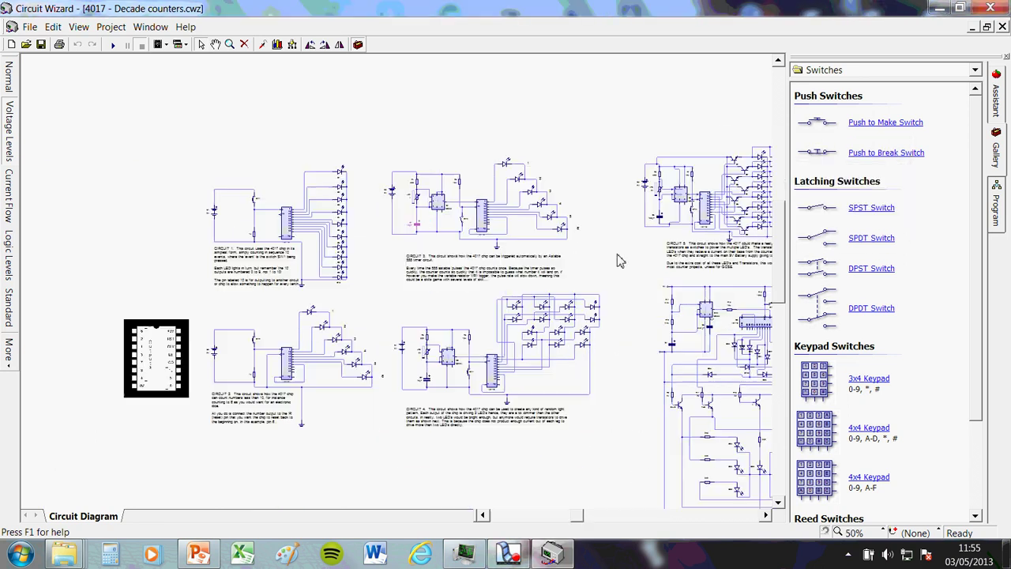
{"action": "scroll", "coordinate": [621, 260], "scroll_direction": "up", "scroll_amount": 1}
{"action": "scroll", "coordinate": [621, 259], "scroll_direction": "down", "scroll_amount": 1}
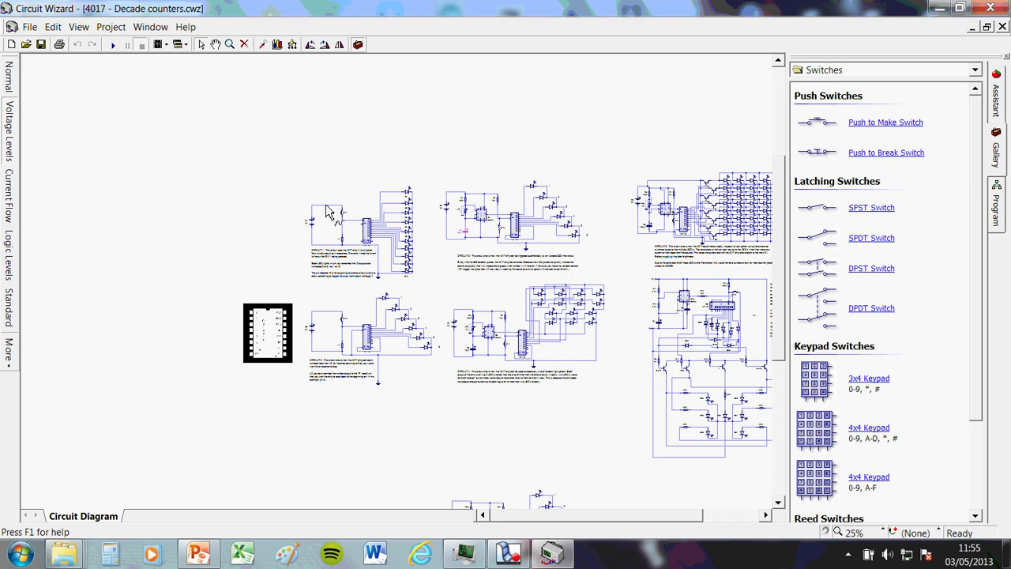
{"action": "scroll", "coordinate": [376, 228], "scroll_direction": "up", "scroll_amount": 5}
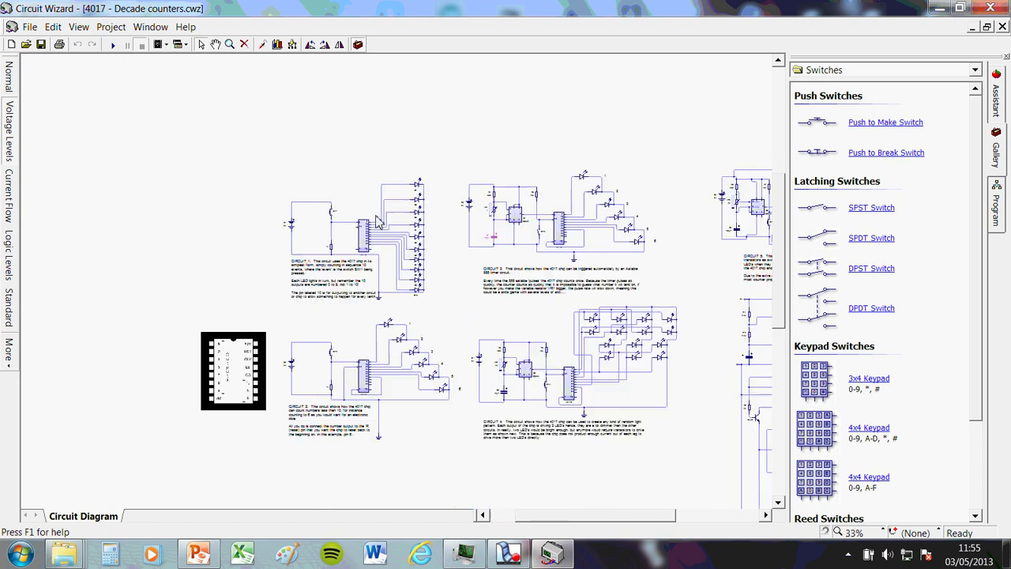
{"action": "scroll", "coordinate": [446, 228], "scroll_direction": "down", "scroll_amount": 1}
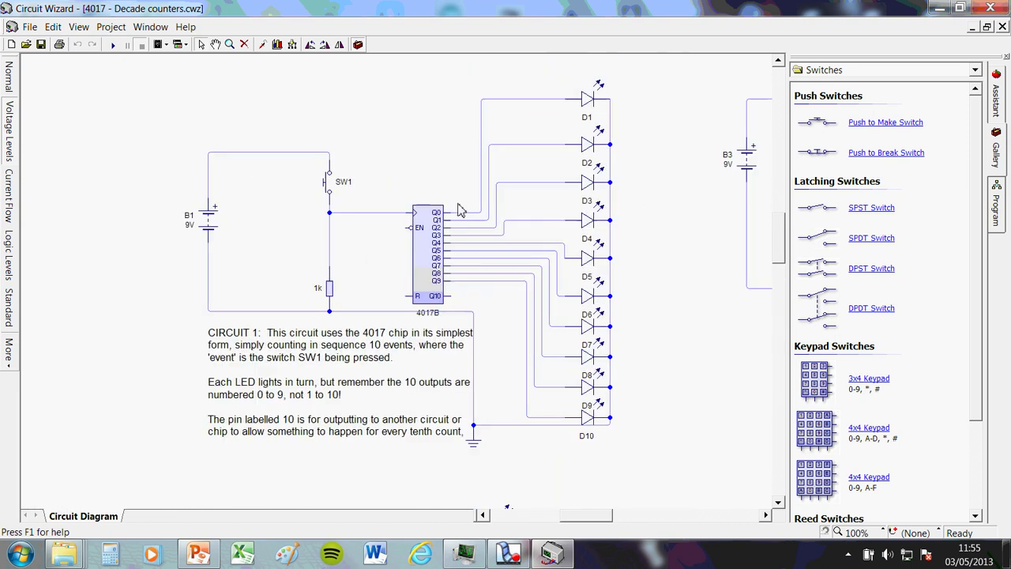
{"action": "scroll", "coordinate": [371, 269], "scroll_direction": "down", "scroll_amount": 1}
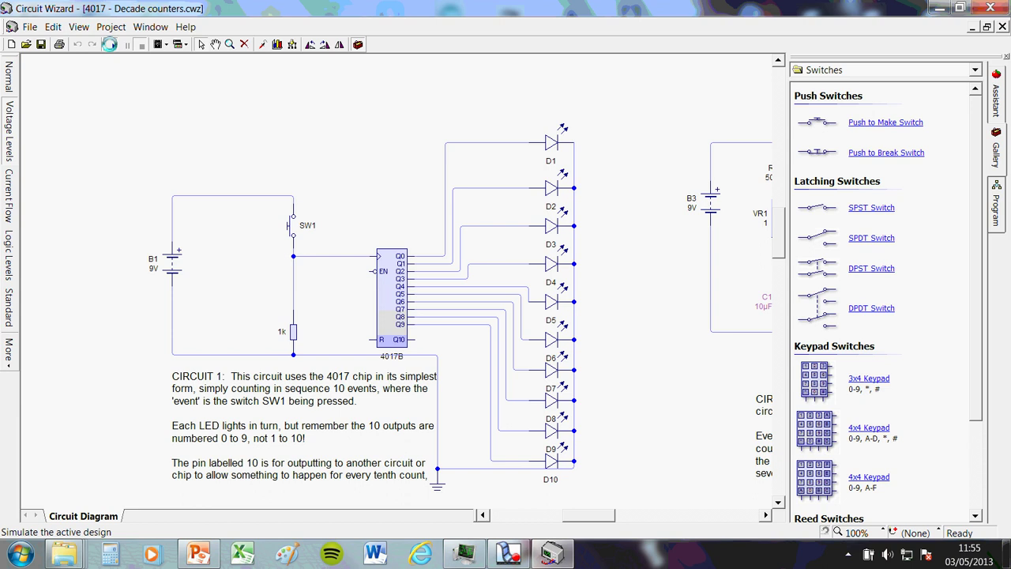
Run the simulation and press SW1 twice, moving the lit LED from D1 to D3
{"action": "left_click", "coordinate": [113, 44]}
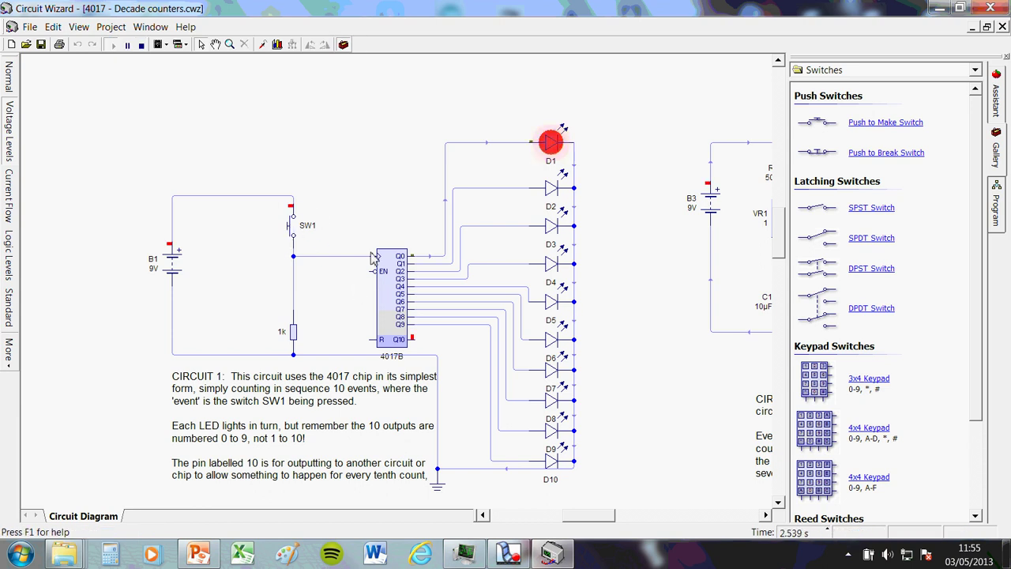
{"action": "mouse_move", "coordinate": [369, 260]}
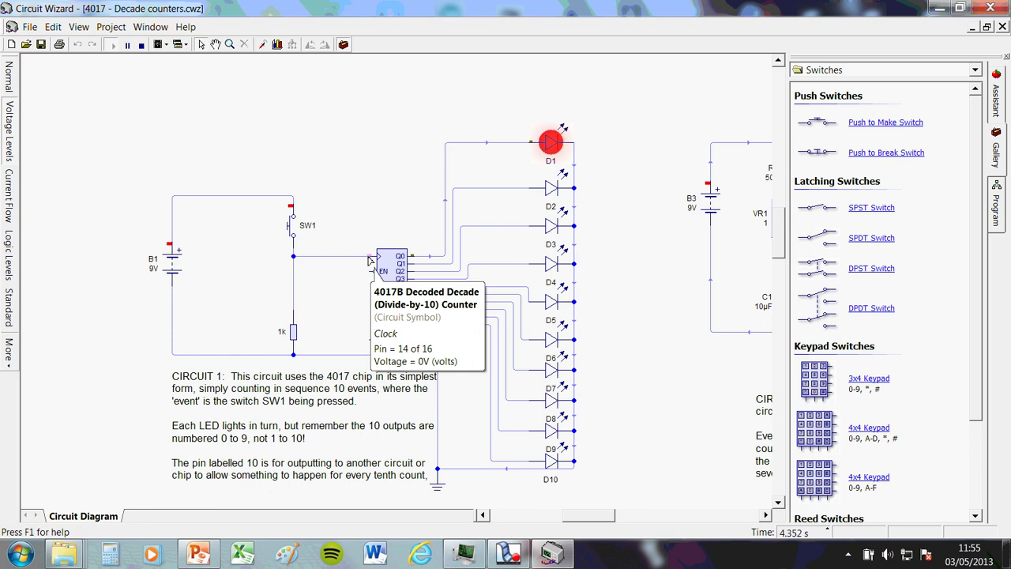
{"action": "left_click", "coordinate": [293, 229]}
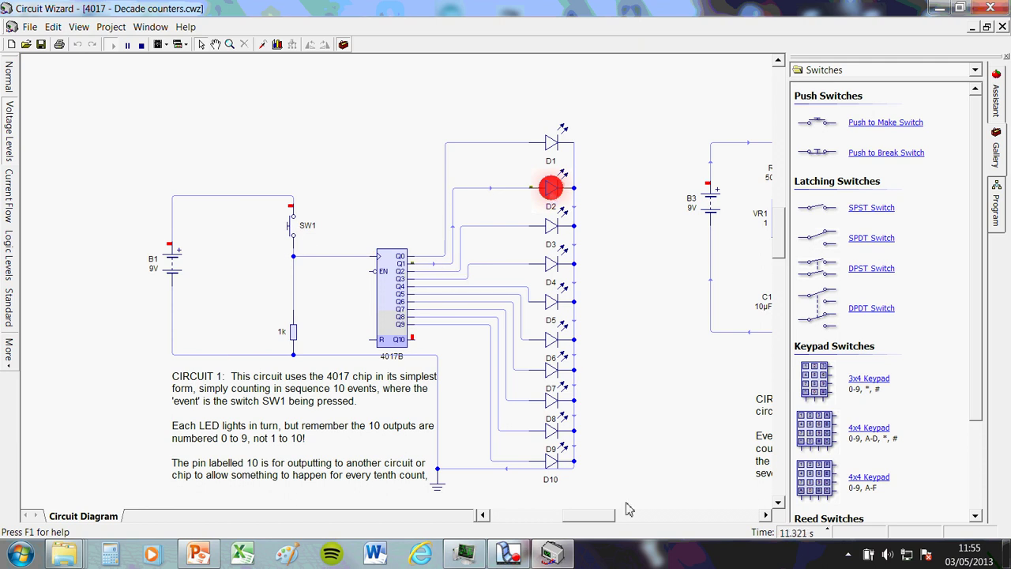
{"action": "left_click", "coordinate": [520, 556]}
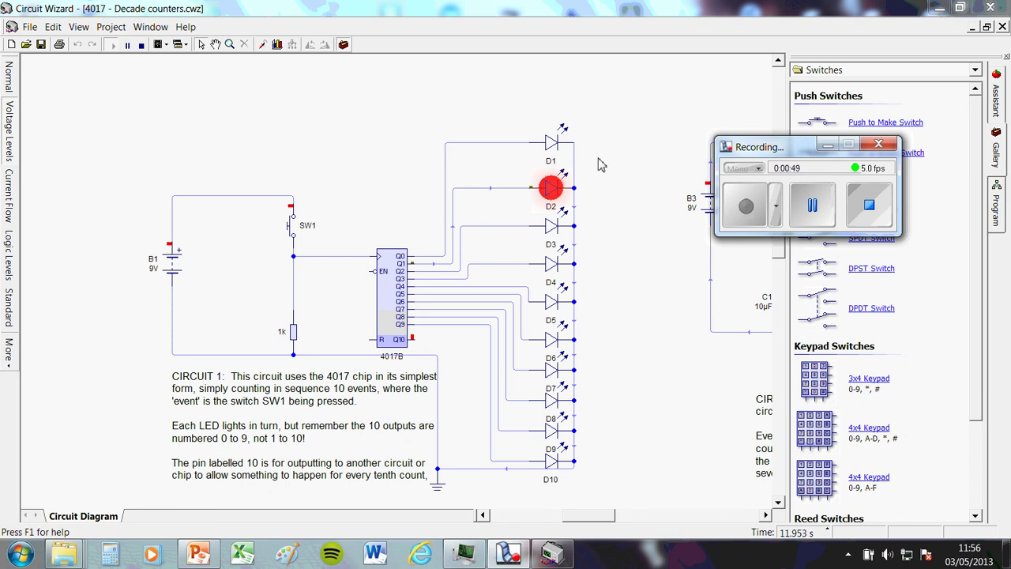
{"action": "left_click", "coordinate": [296, 233]}
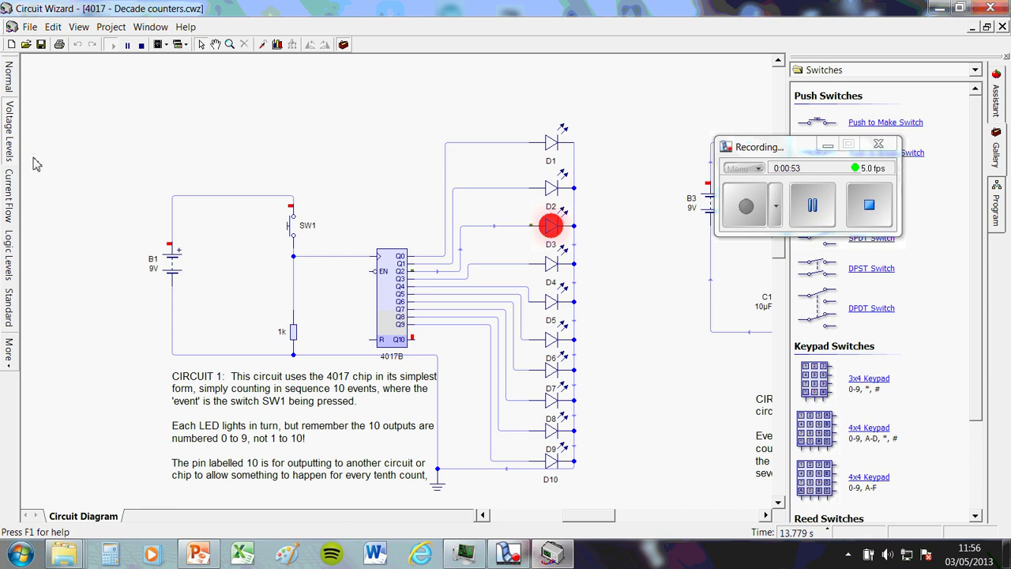
Switch to the Current Flow view and press SW1 ten times to advance the lit LED
{"action": "left_click", "coordinate": [9, 198]}
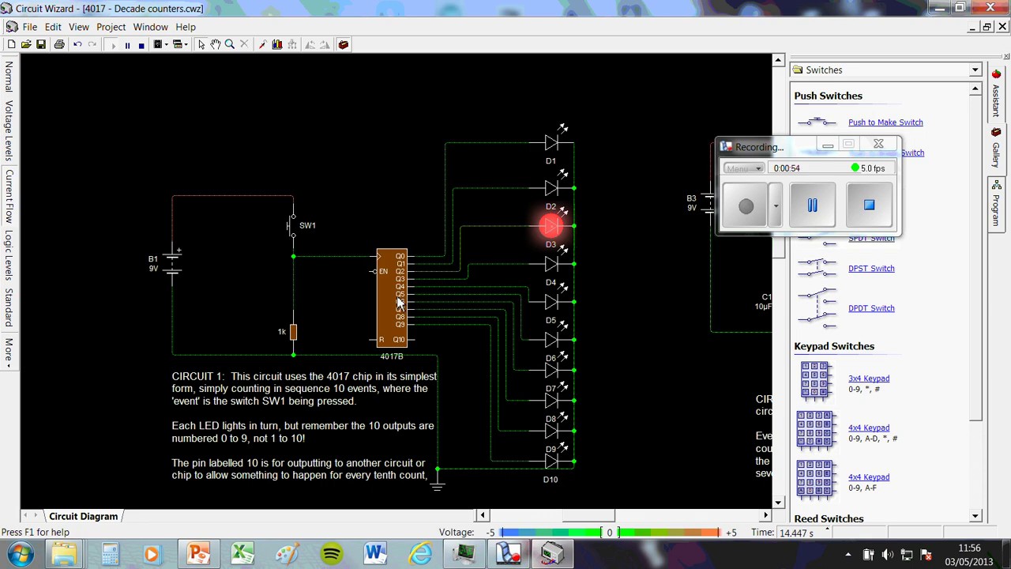
{"action": "left_click", "coordinate": [294, 228]}
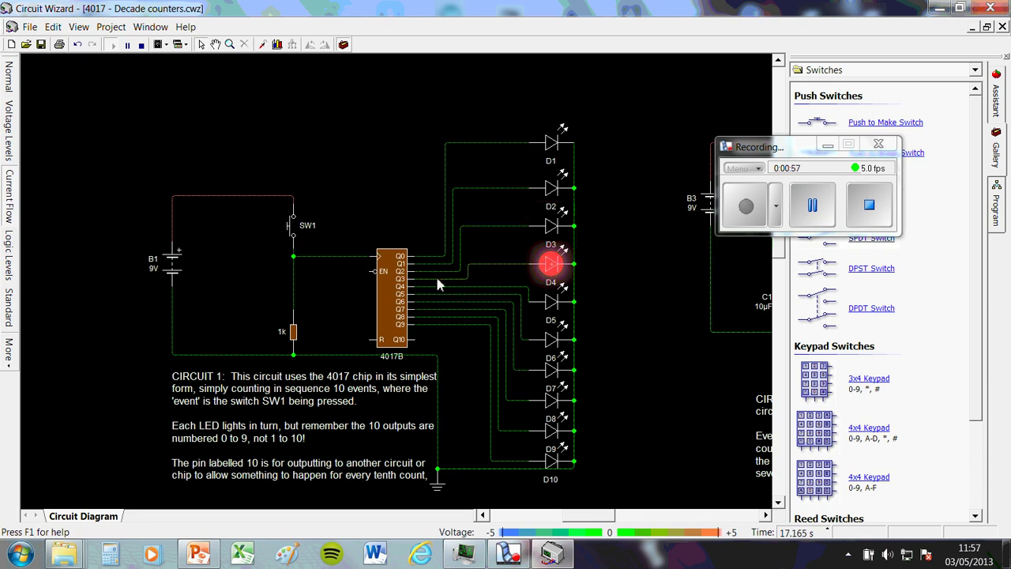
{"action": "left_click", "coordinate": [294, 230]}
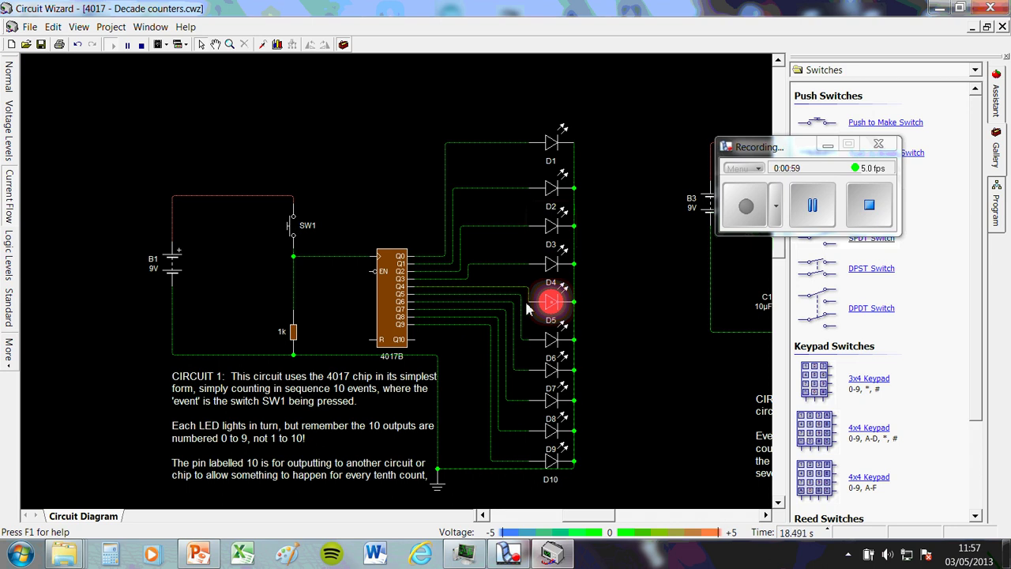
{"action": "left_click", "coordinate": [293, 230]}
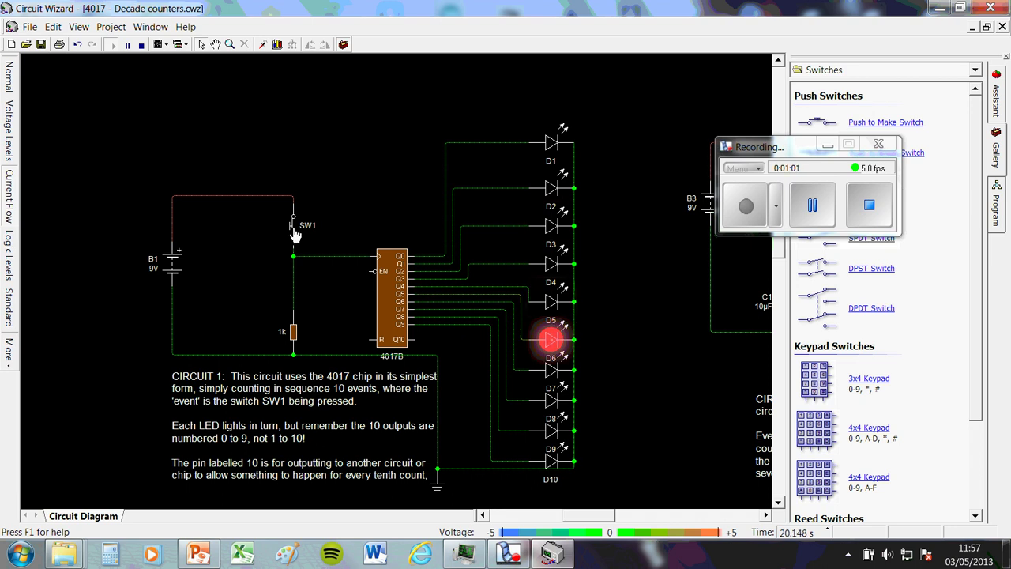
{"action": "left_click", "coordinate": [294, 232]}
{"action": "left_click", "coordinate": [293, 231]}
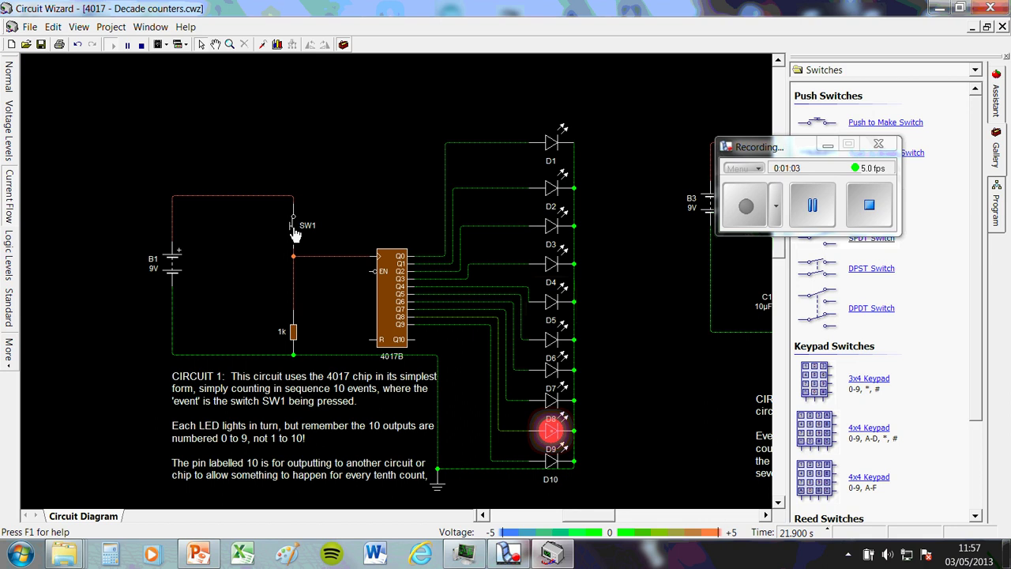
{"action": "left_click", "coordinate": [294, 232]}
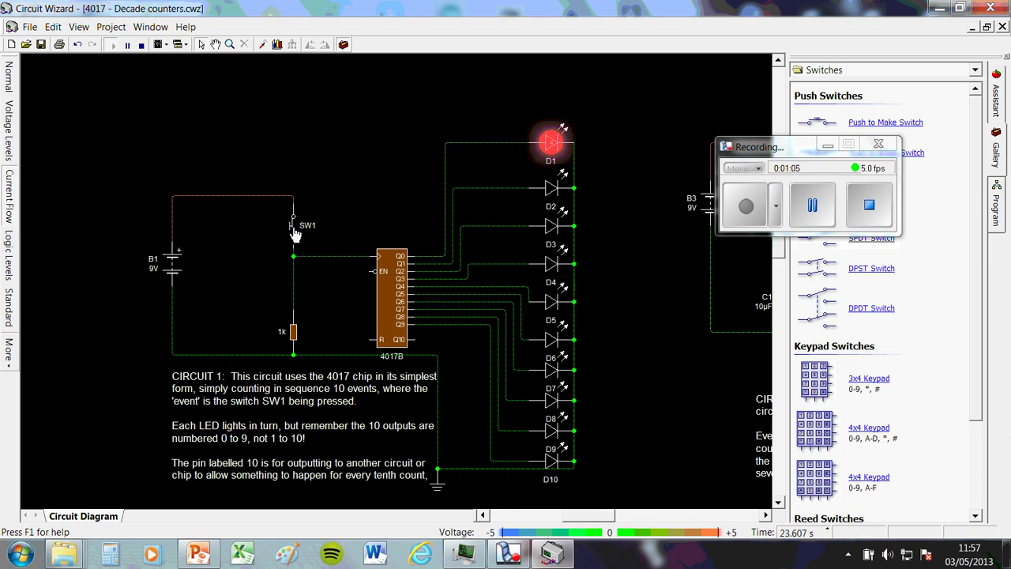
{"action": "left_click", "coordinate": [294, 231]}
{"action": "left_click", "coordinate": [293, 232]}
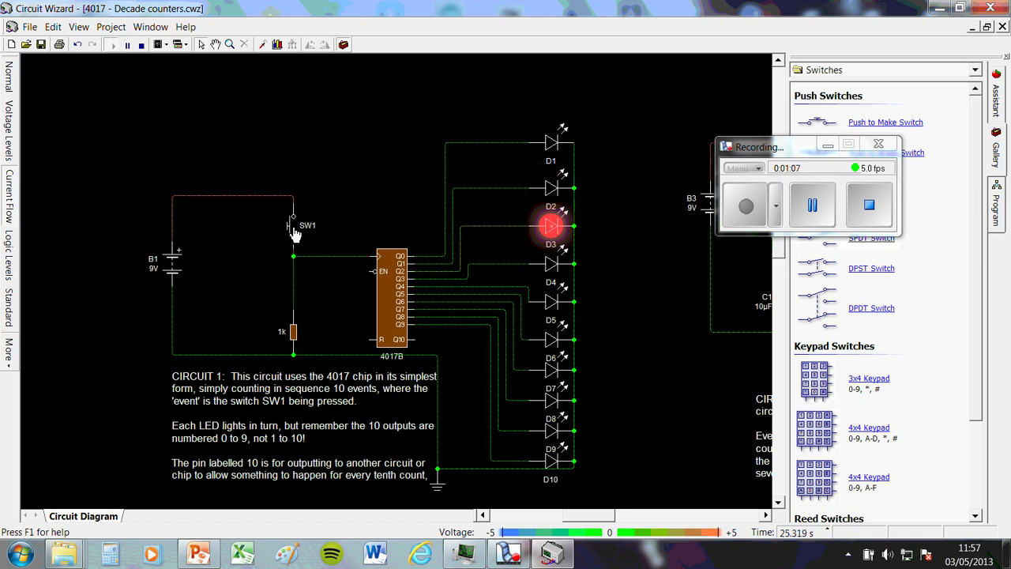
{"action": "left_click", "coordinate": [293, 232]}
{"action": "left_click", "coordinate": [294, 231]}
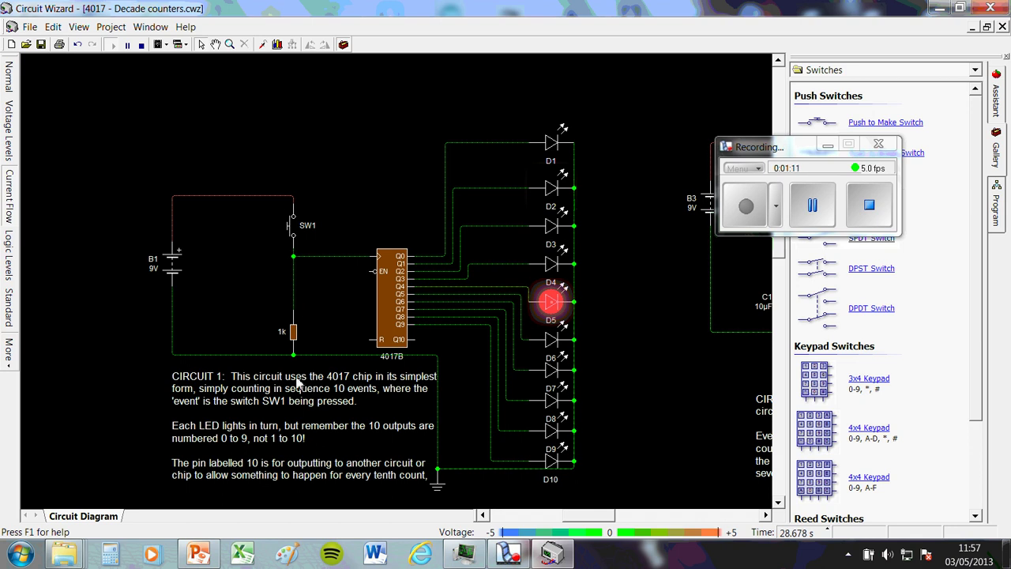
Keep pressing SW1 so the count reaches D10, wraps to D1 and continues on to D5
{"action": "left_click", "coordinate": [294, 230]}
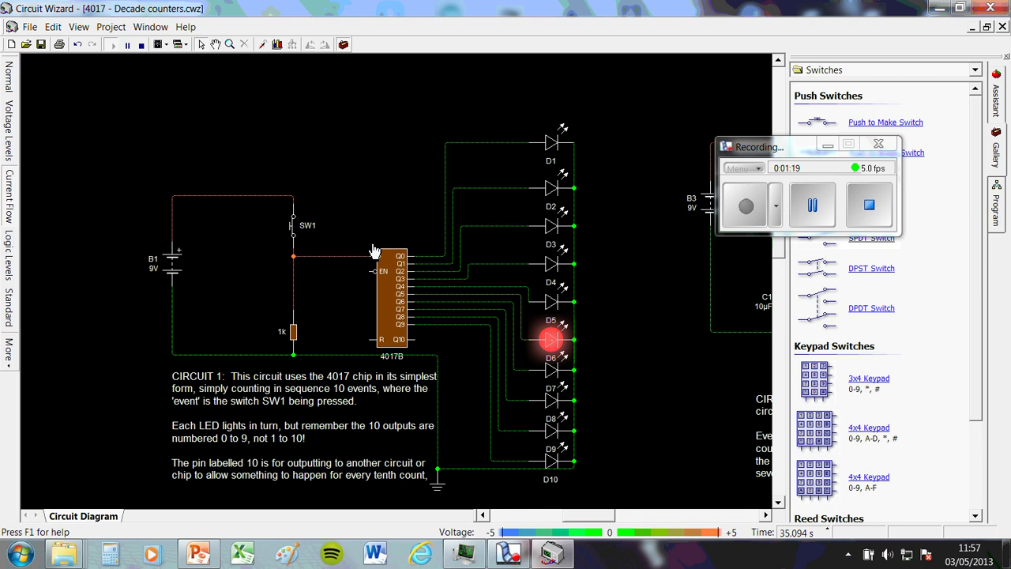
{"action": "left_click", "coordinate": [294, 230]}
{"action": "left_click", "coordinate": [293, 230]}
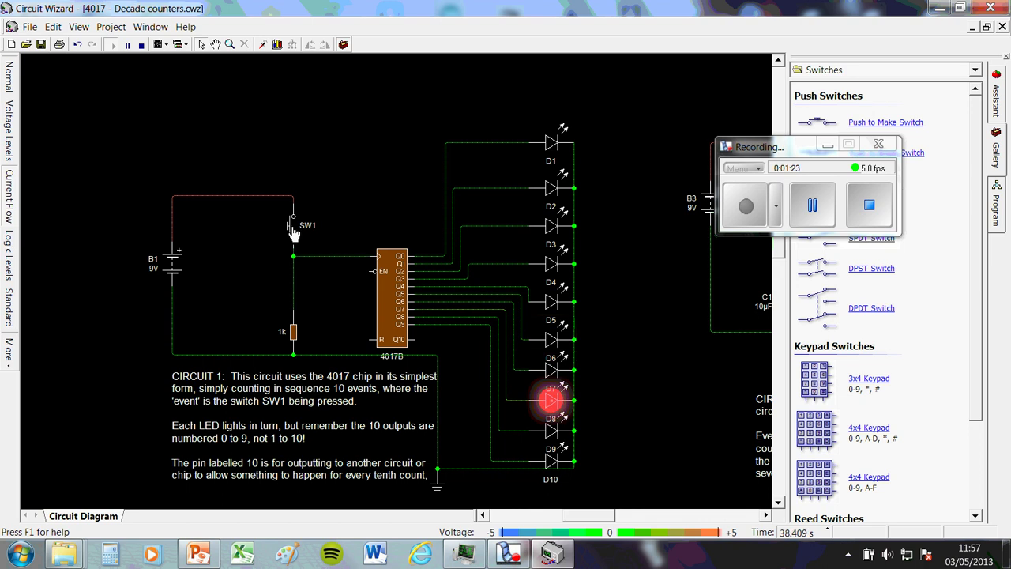
{"action": "left_click", "coordinate": [293, 229]}
{"action": "left_click", "coordinate": [293, 230]}
{"action": "left_click", "coordinate": [293, 229]}
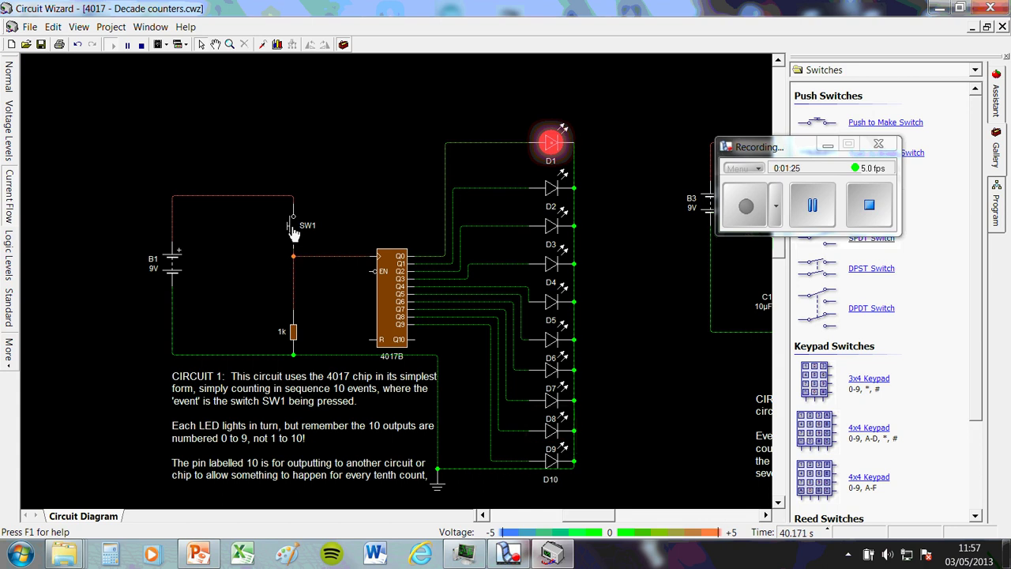
{"action": "left_click", "coordinate": [293, 229]}
{"action": "left_click", "coordinate": [293, 229]}
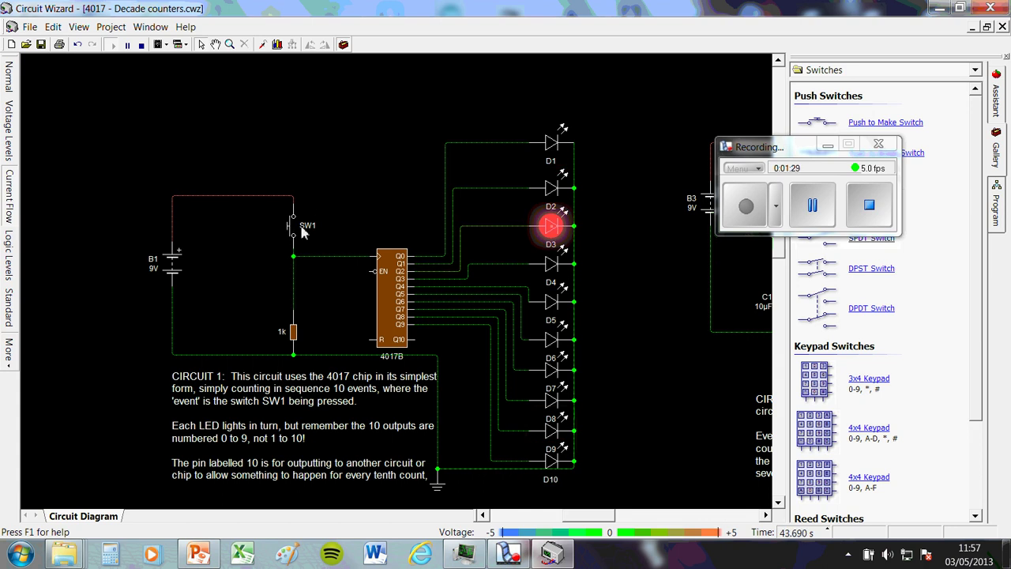
{"action": "left_click", "coordinate": [291, 229]}
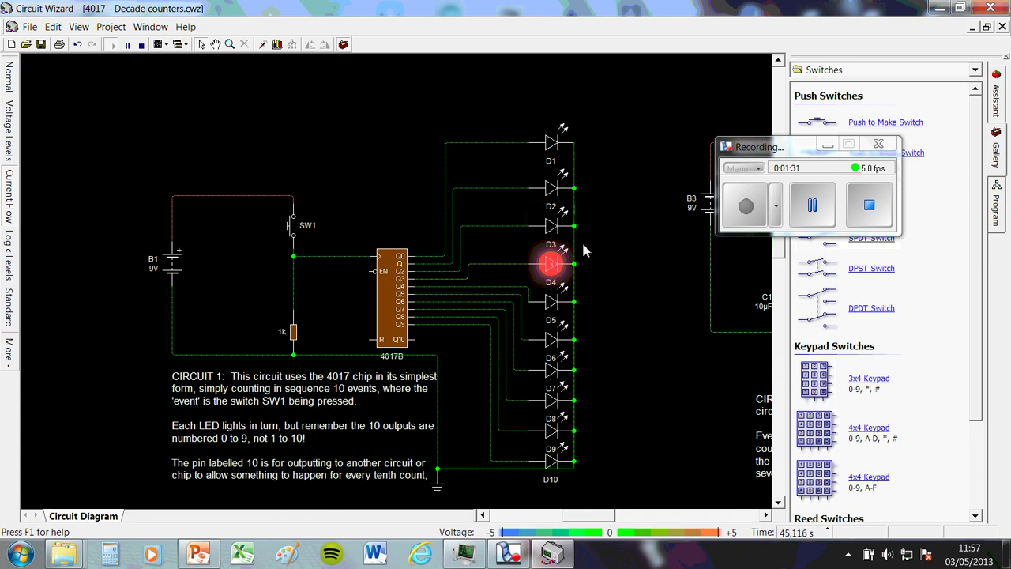
{"action": "left_click", "coordinate": [291, 229]}
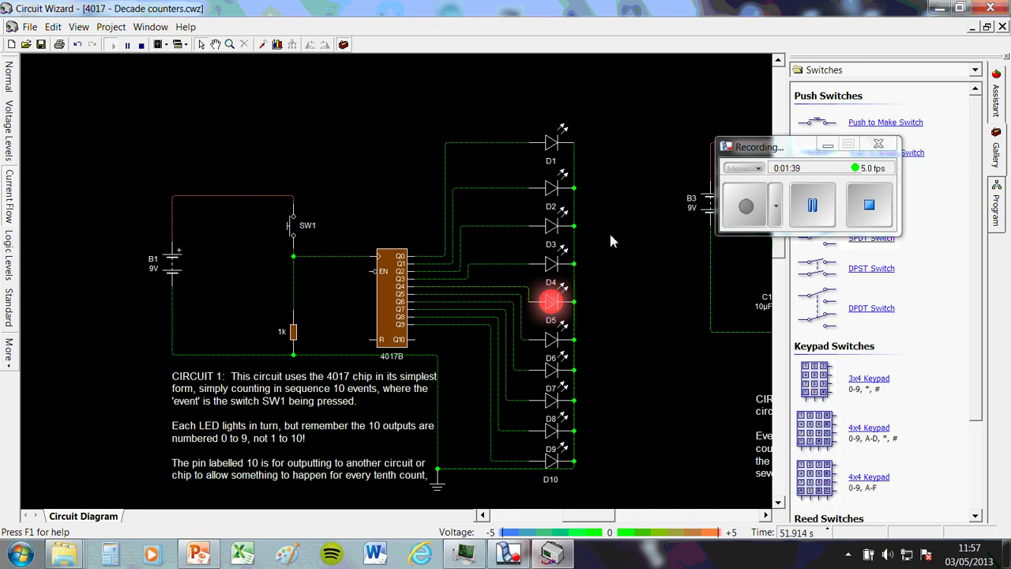
Zoom out, pan over to Circuit 2, and zoom in to 150%
{"action": "scroll", "coordinate": [624, 271], "scroll_direction": "down", "scroll_amount": 5}
{"action": "left_click_drag", "start_coordinate": [644, 368], "coordinate": [582, 141]}
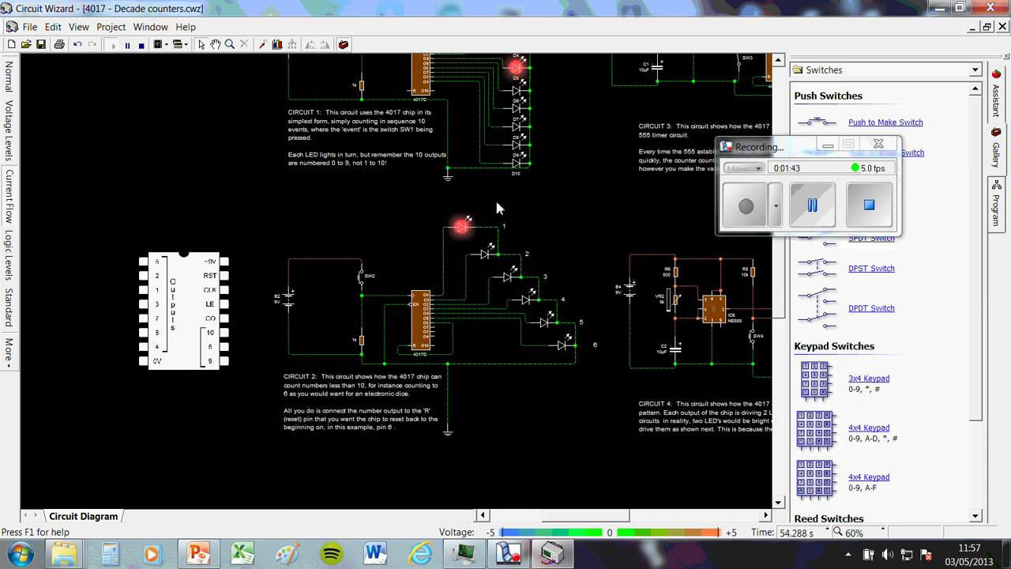
{"action": "scroll", "coordinate": [452, 142], "scroll_direction": "up", "scroll_amount": 3}
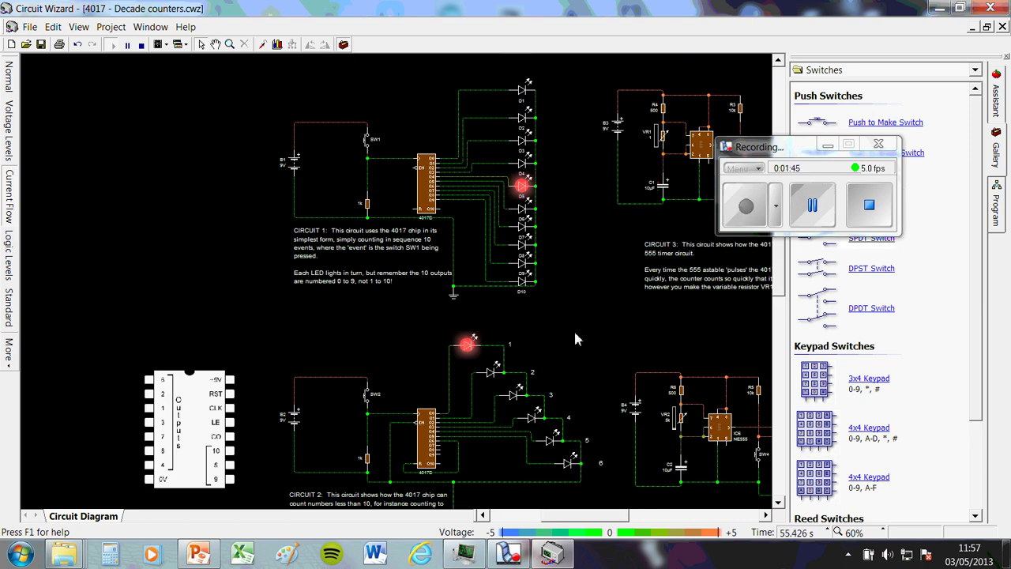
{"action": "scroll", "coordinate": [595, 415], "scroll_direction": "up", "scroll_amount": 3}
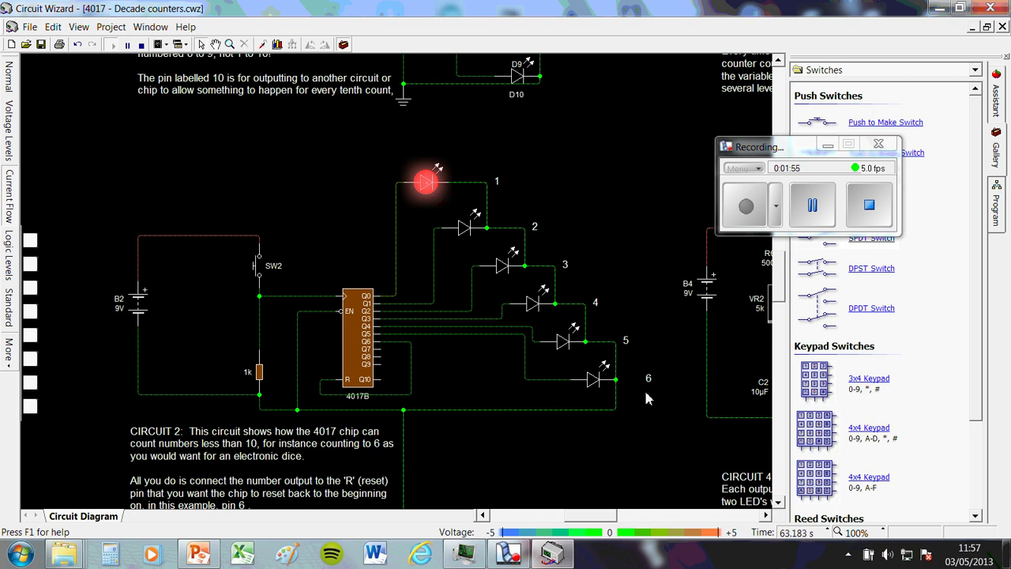
{"action": "scroll", "coordinate": [379, 367], "scroll_direction": "up", "scroll_amount": 1}
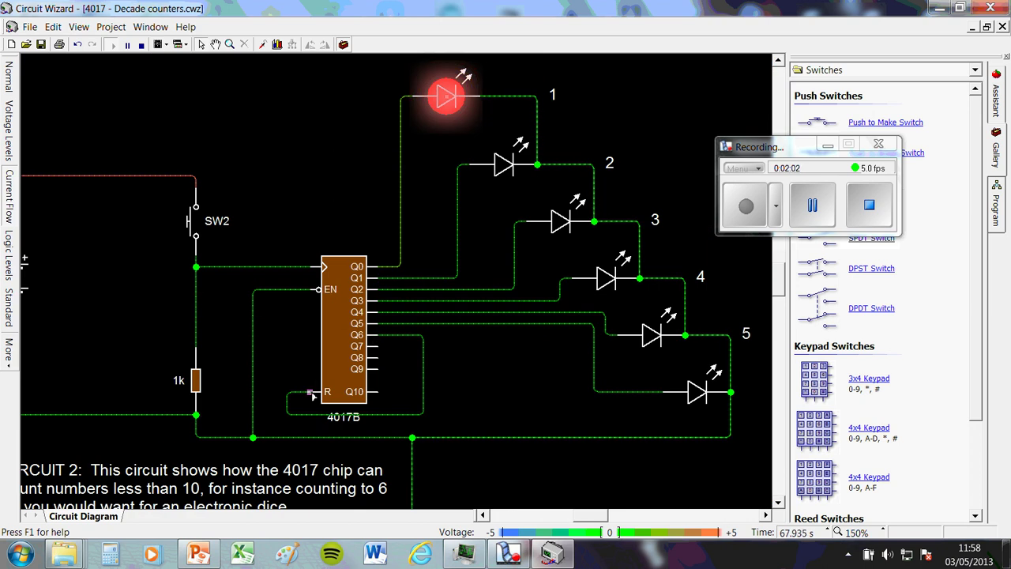
Press SW2 six times, stepping the LED through outputs 1–6 and back to 1
{"action": "left_click", "coordinate": [192, 222]}
{"action": "left_click", "coordinate": [193, 223]}
{"action": "left_click", "coordinate": [194, 223]}
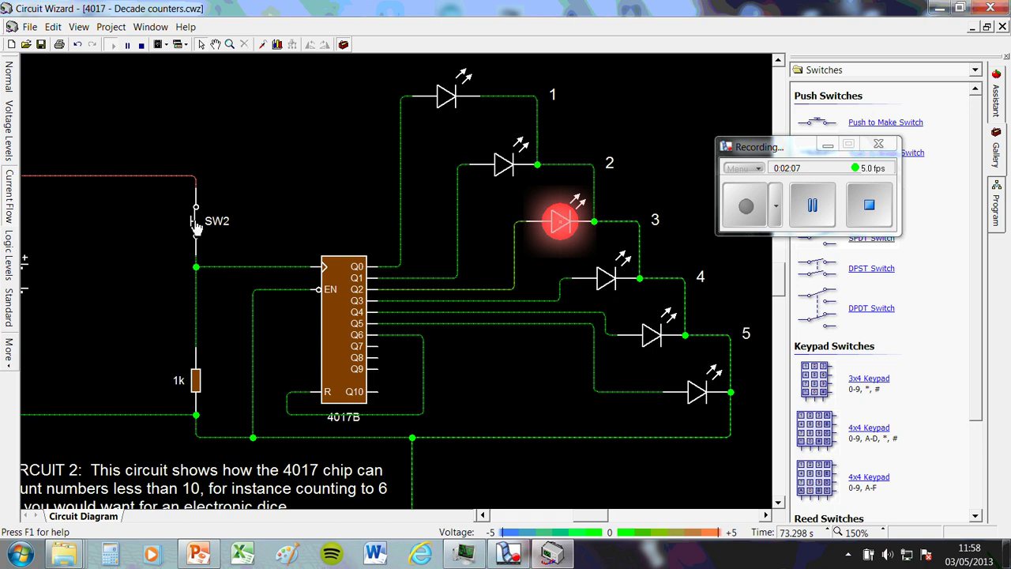
{"action": "left_click", "coordinate": [193, 223]}
{"action": "left_click", "coordinate": [194, 223]}
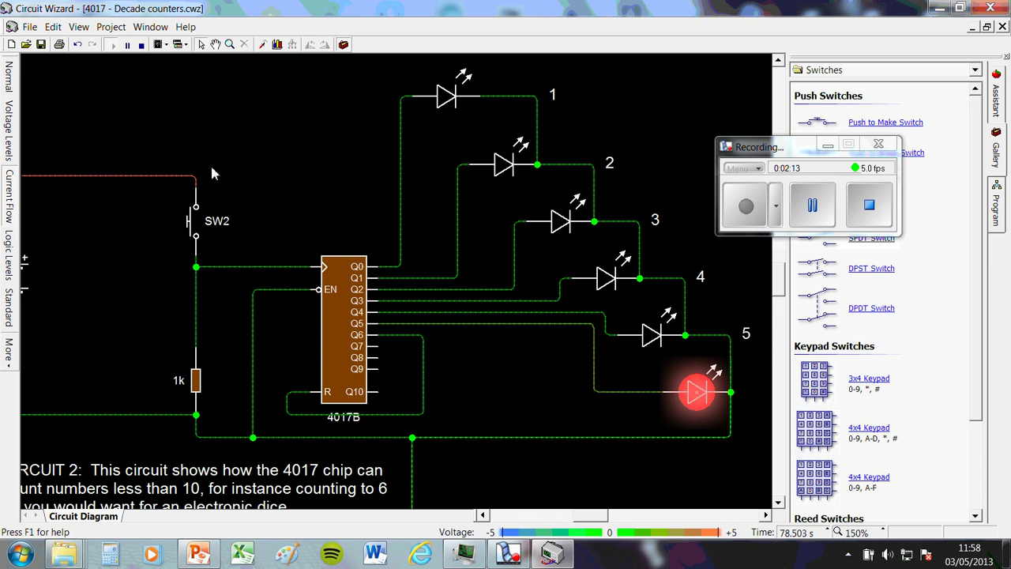
{"action": "left_click", "coordinate": [193, 224]}
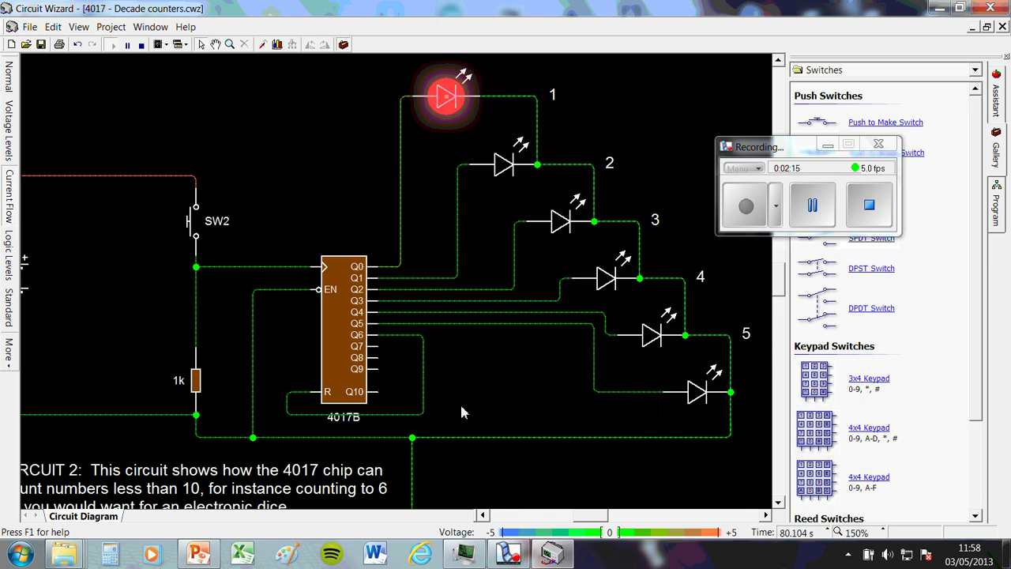
Delete the Q6–R reset wire, then run and press SW2 to see the count pass six unlit
{"action": "left_click", "coordinate": [424, 379]}
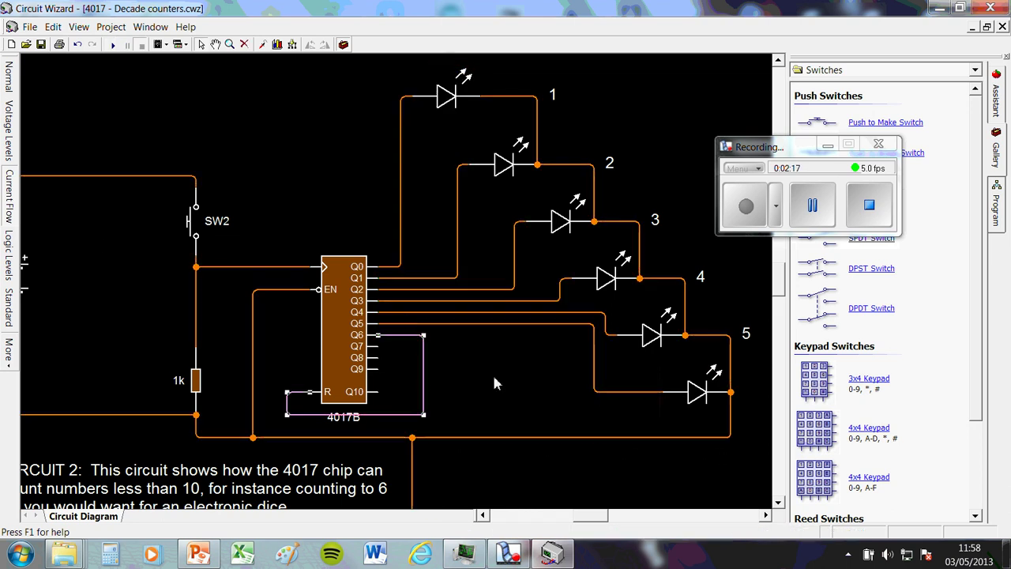
{"action": "key", "text": "Delete"}
{"action": "left_click", "coordinate": [113, 45]}
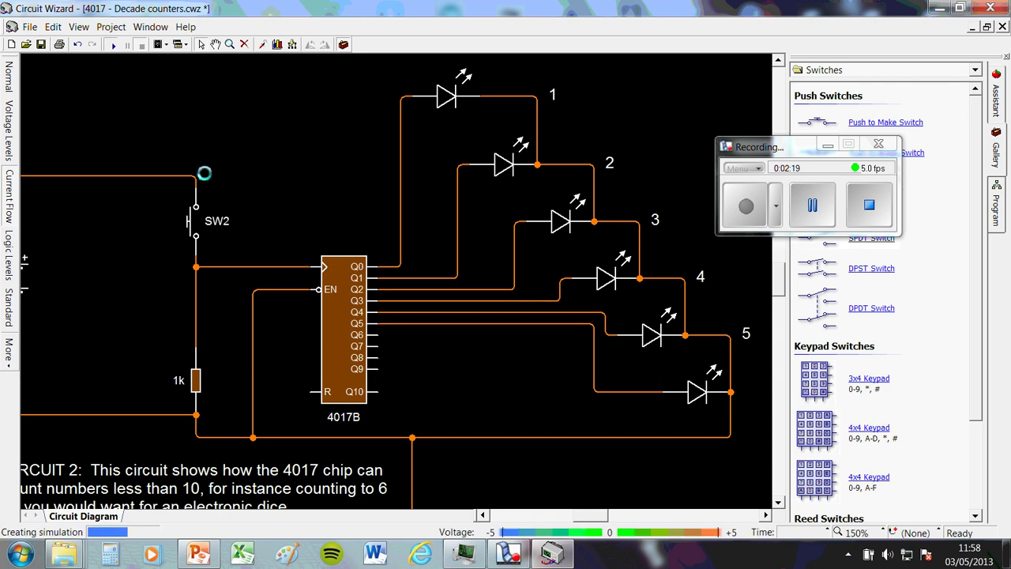
{"action": "left_click", "coordinate": [192, 226]}
{"action": "left_click", "coordinate": [192, 226]}
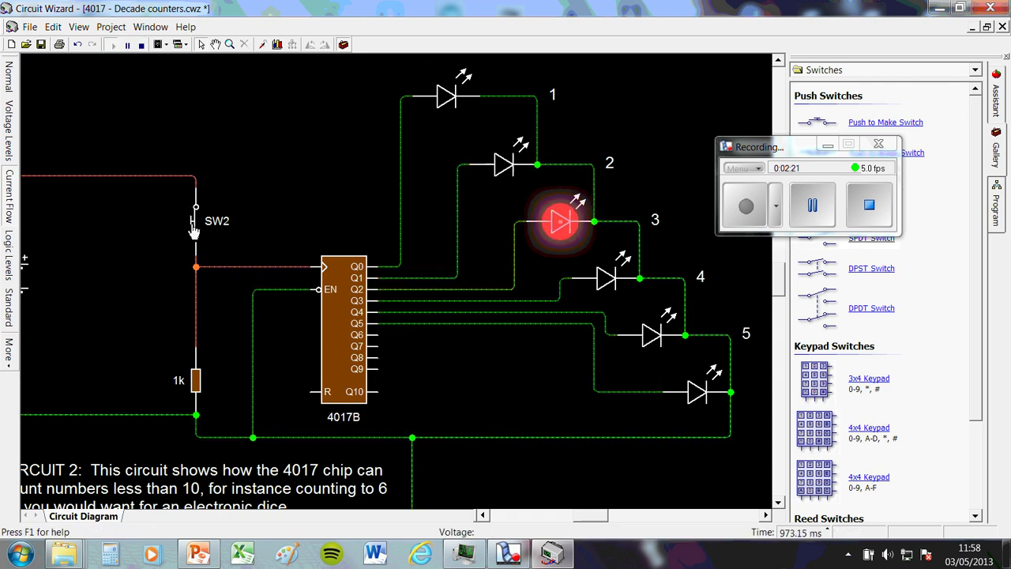
{"action": "left_click", "coordinate": [194, 227]}
{"action": "left_click", "coordinate": [194, 228]}
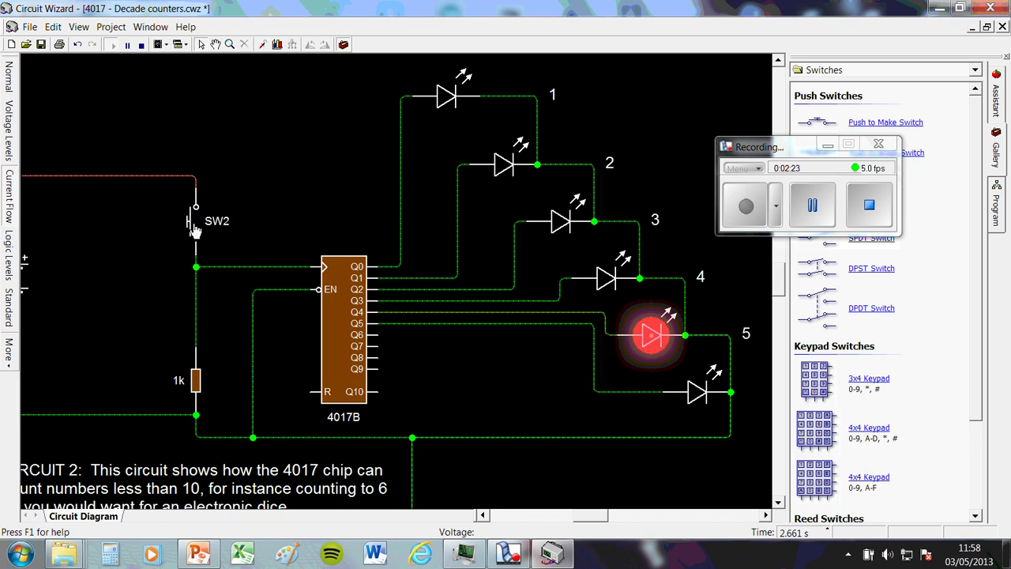
{"action": "left_click", "coordinate": [193, 227]}
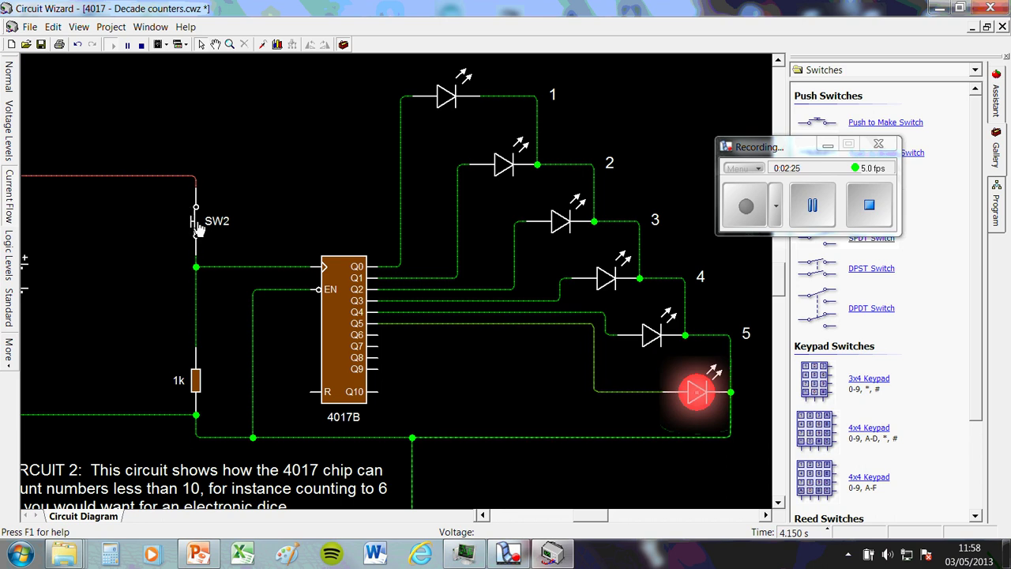
{"action": "left_click", "coordinate": [196, 229]}
{"action": "left_click", "coordinate": [196, 228]}
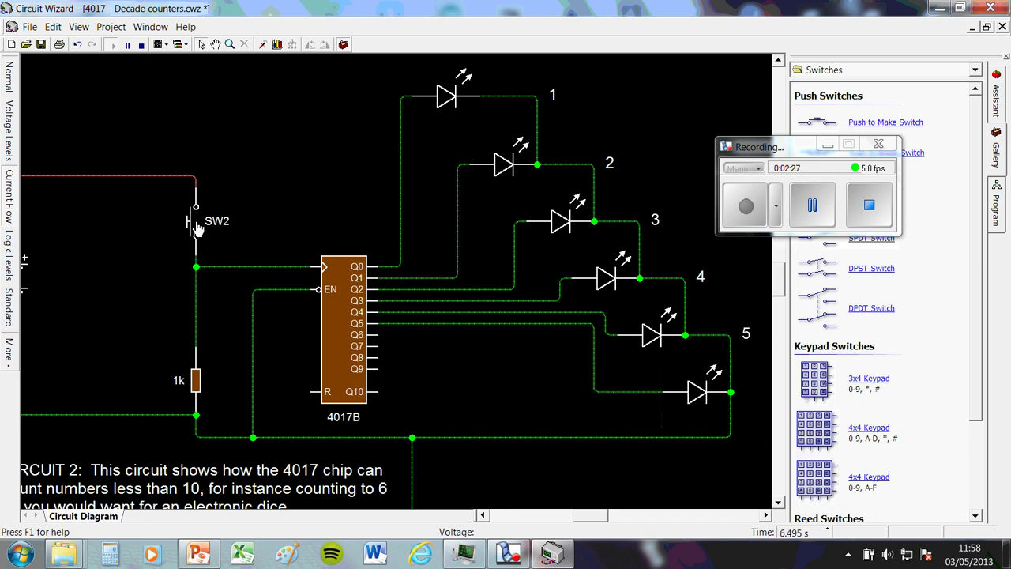
{"action": "left_click", "coordinate": [194, 229]}
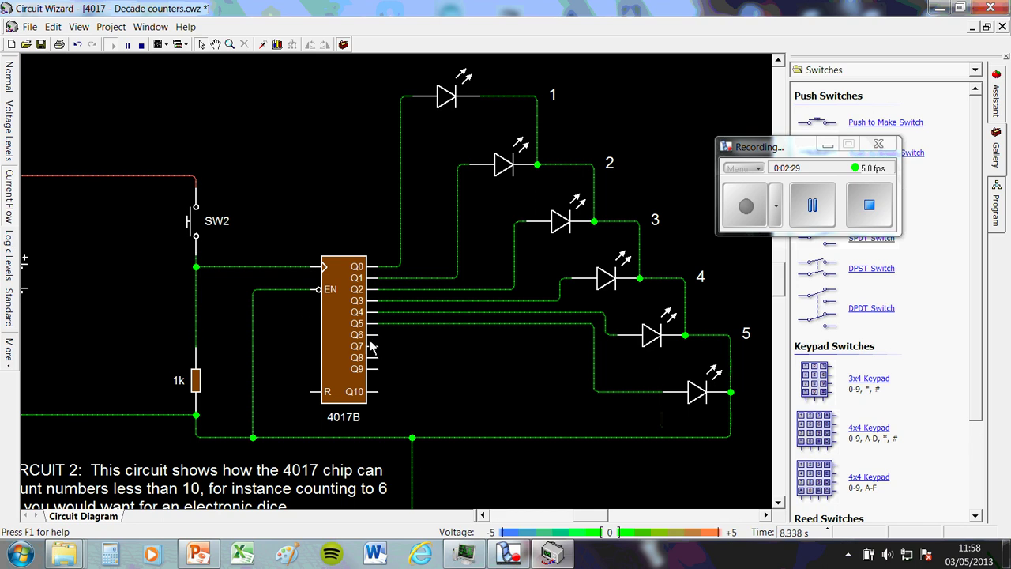
{"action": "left_click", "coordinate": [198, 221]}
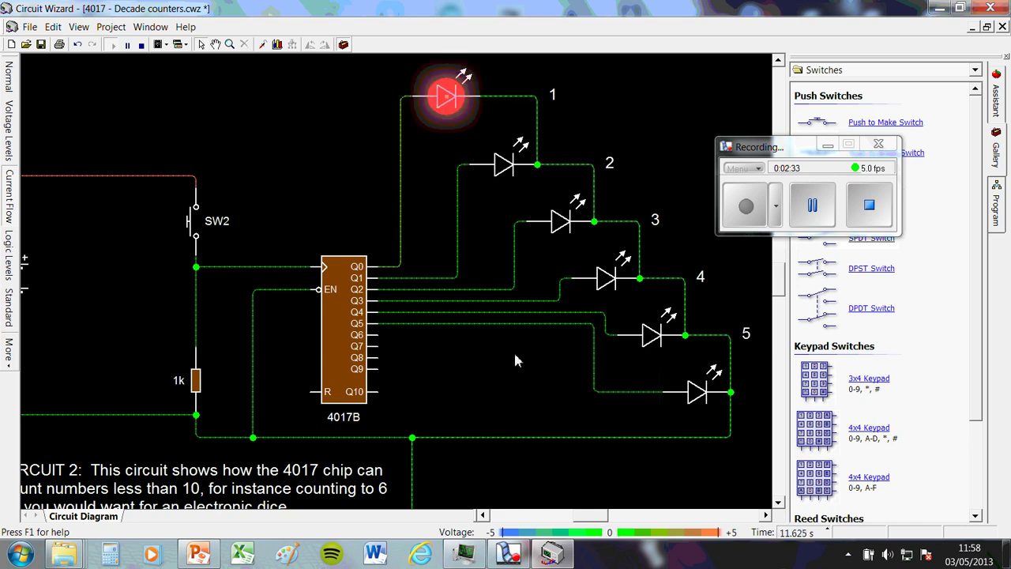
Stop the simulation, rewire Q6 to the R pin, and zoom out to the full sheet
{"action": "left_click", "coordinate": [140, 45]}
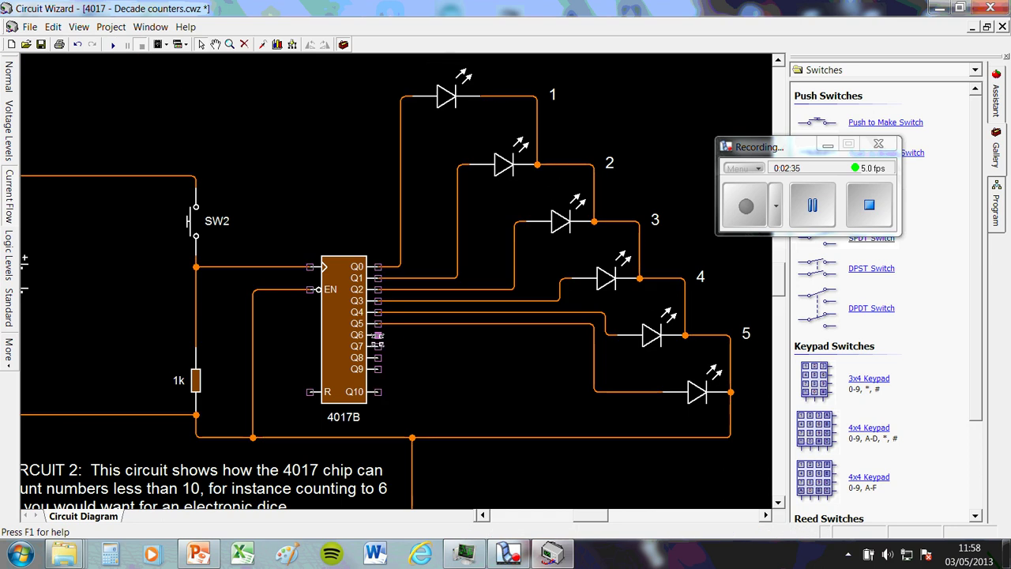
{"action": "mouse_move", "coordinate": [378, 335]}
{"action": "left_mouse_down"}
{"action": "mouse_move", "coordinate": [436, 422]}
{"action": "mouse_move", "coordinate": [303, 413]}
{"action": "mouse_move", "coordinate": [289, 428]}
{"action": "mouse_move", "coordinate": [320, 392]}
{"action": "left_mouse_up"}
{"action": "scroll", "coordinate": [489, 331], "scroll_direction": "down", "scroll_amount": 4}
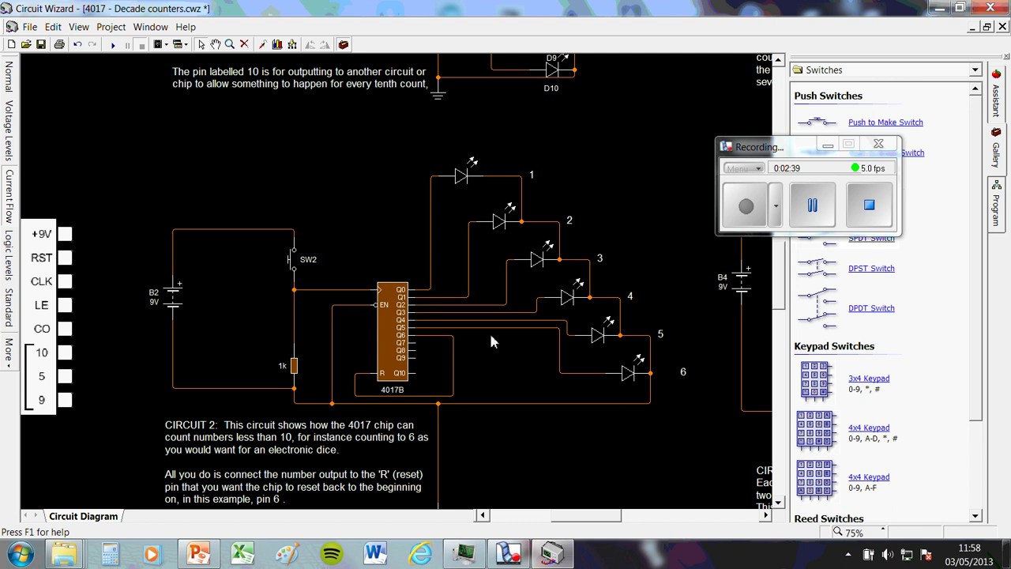
Pan and zoom to centre Circuit 3, the 555-clocked 4017 counter, at 100%
{"action": "left_click_drag", "start_coordinate": [631, 214], "coordinate": [329, 286]}
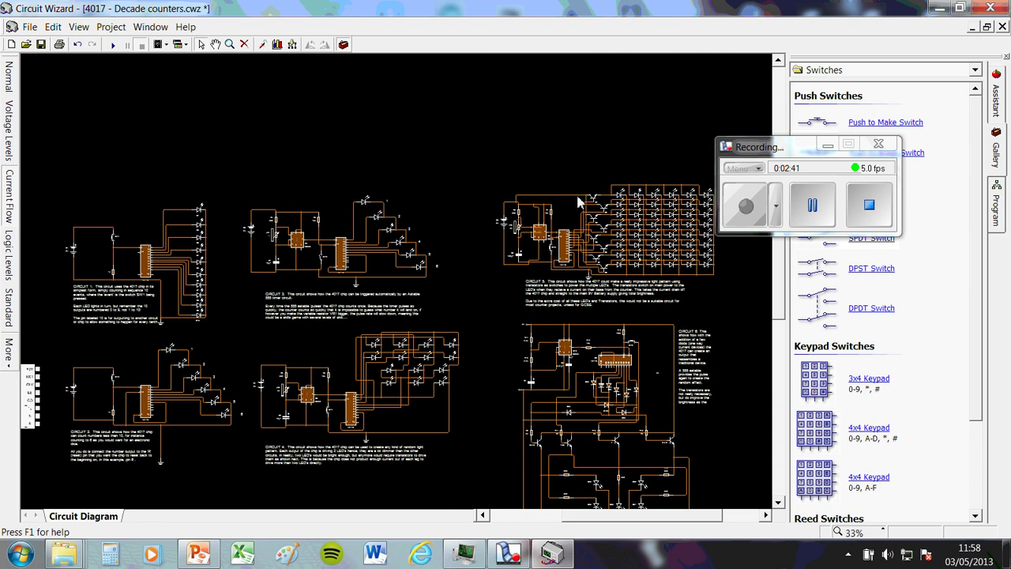
{"action": "scroll", "coordinate": [340, 269], "scroll_direction": "up", "scroll_amount": 4}
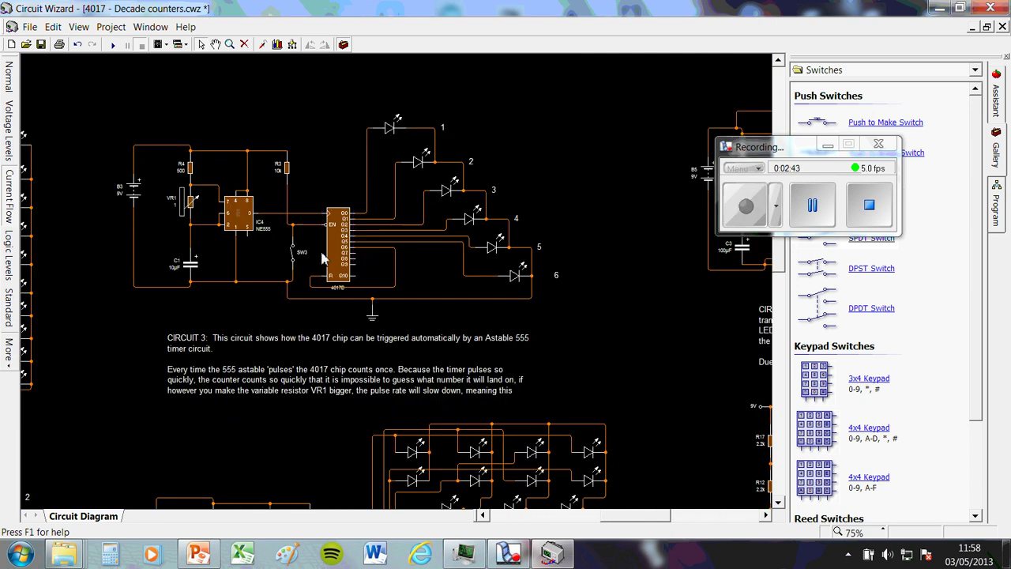
{"action": "left_click_drag", "start_coordinate": [324, 259], "coordinate": [340, 344]}
{"action": "scroll", "coordinate": [335, 334], "scroll_direction": "down", "scroll_amount": 2}
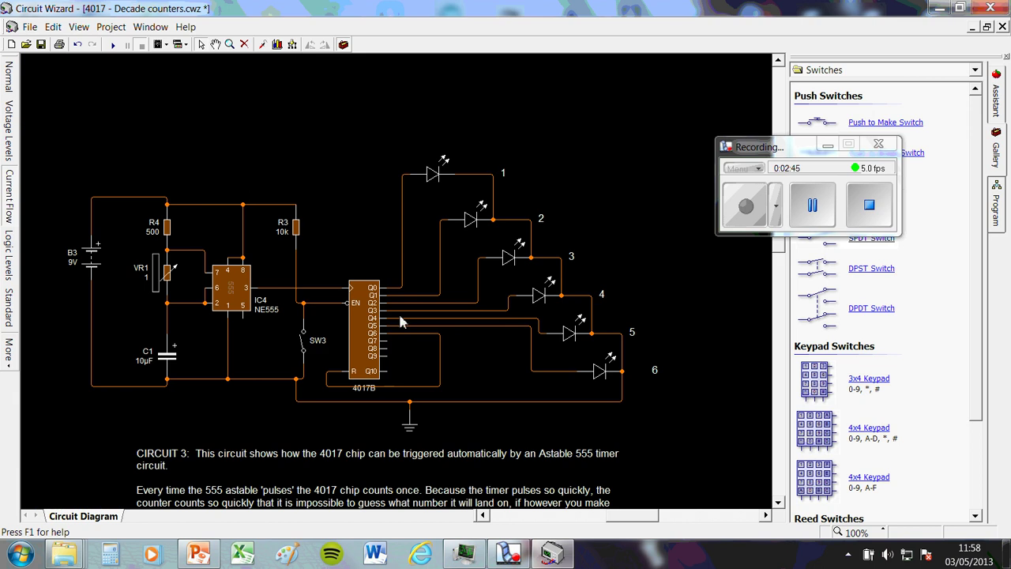
{"action": "left_click", "coordinate": [827, 146]}
{"action": "left_click_drag", "start_coordinate": [393, 307], "coordinate": [469, 323]}
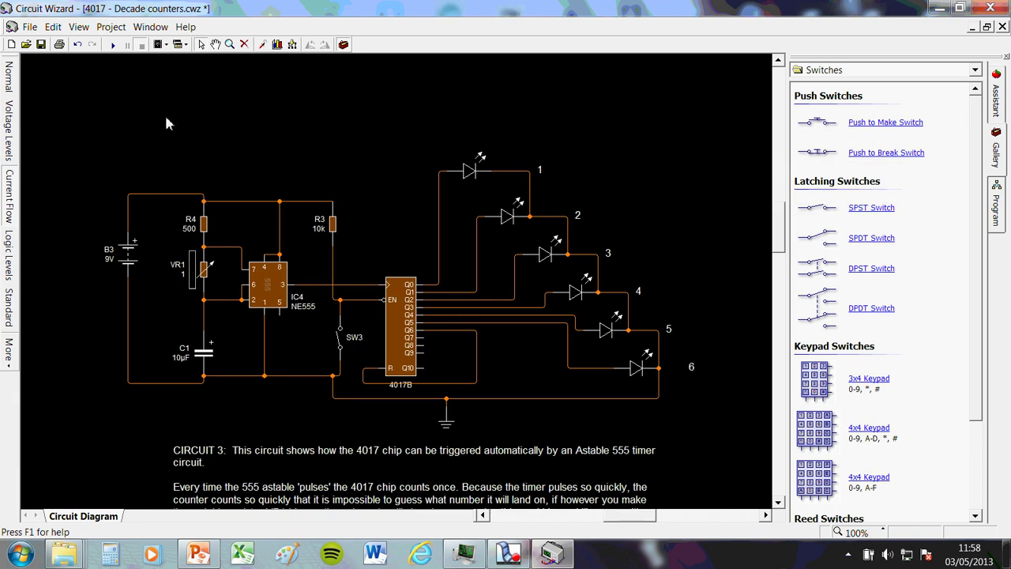
Run the simulation of Circuit 3, zoom to 150% and scroll sideways to inspect it
{"action": "left_click", "coordinate": [112, 45]}
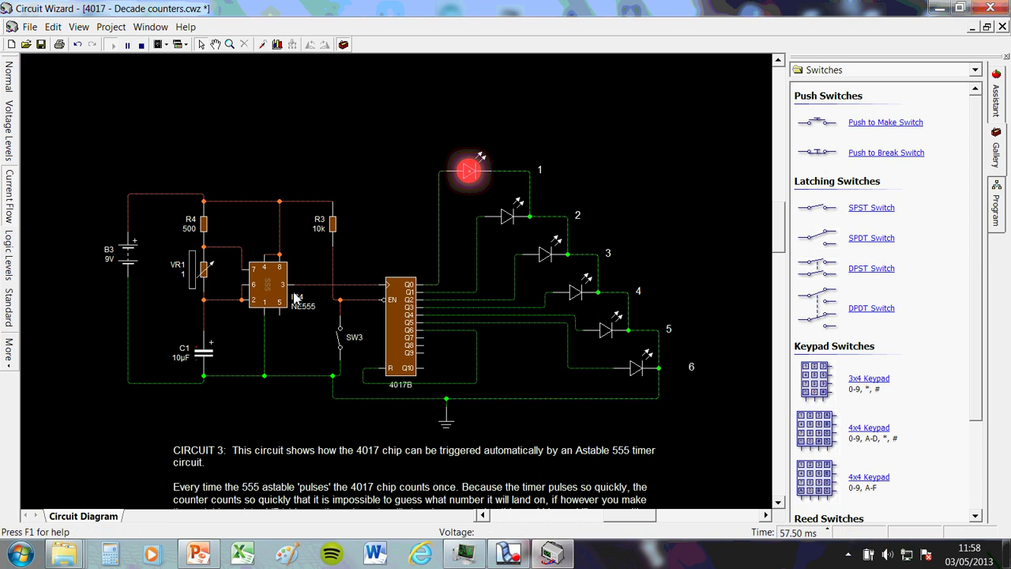
{"action": "scroll", "coordinate": [294, 297], "scroll_direction": "up", "scroll_amount": 1}
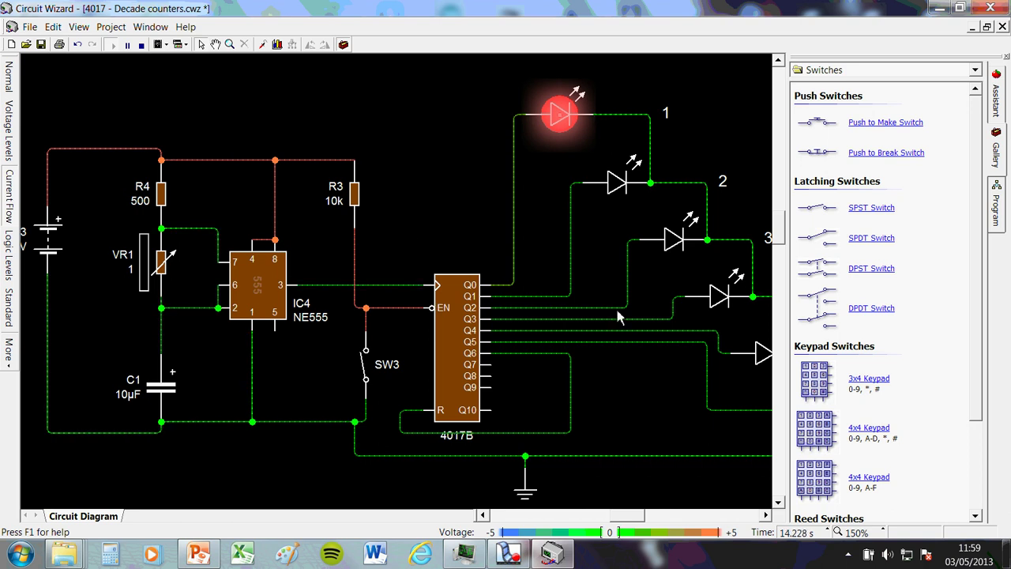
{"action": "scroll", "coordinate": [618, 316], "scroll_direction": "right", "scroll_amount": 5}
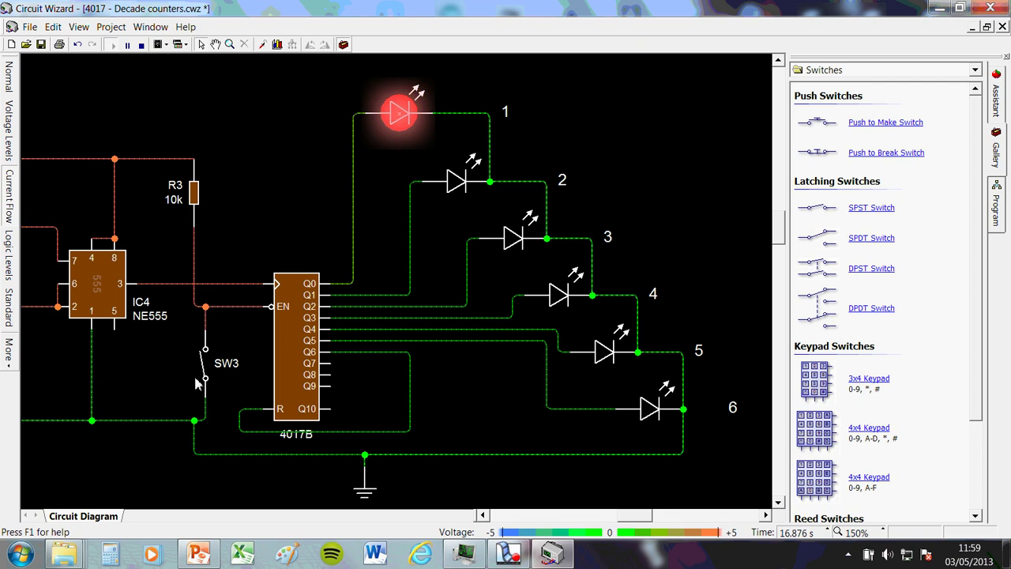
{"action": "scroll", "coordinate": [205, 375], "scroll_direction": "left", "scroll_amount": 3}
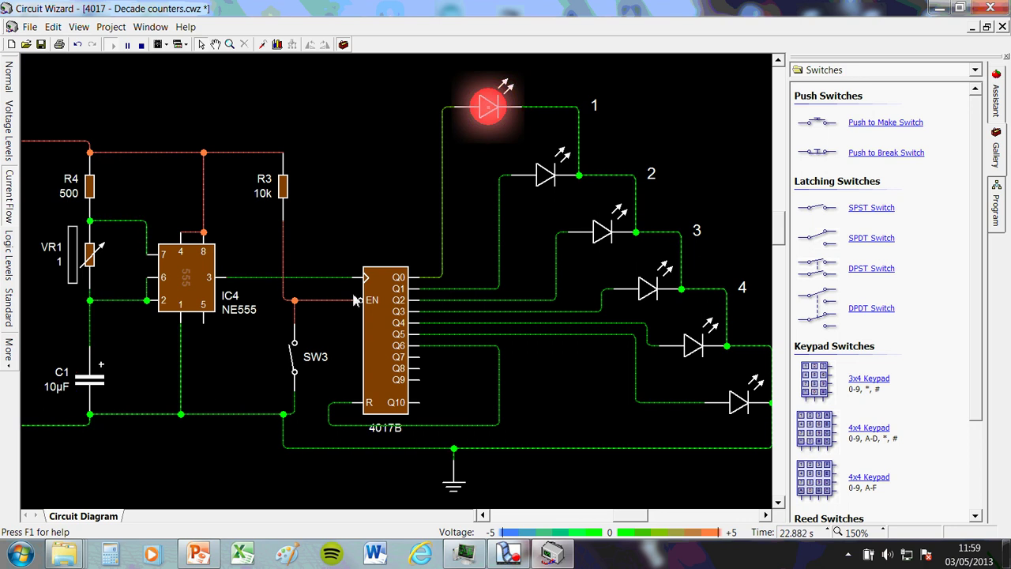
Toggle SW3 three times to run and pause the 555-clocked count, ending with LED 5 lit
{"action": "left_click", "coordinate": [294, 363]}
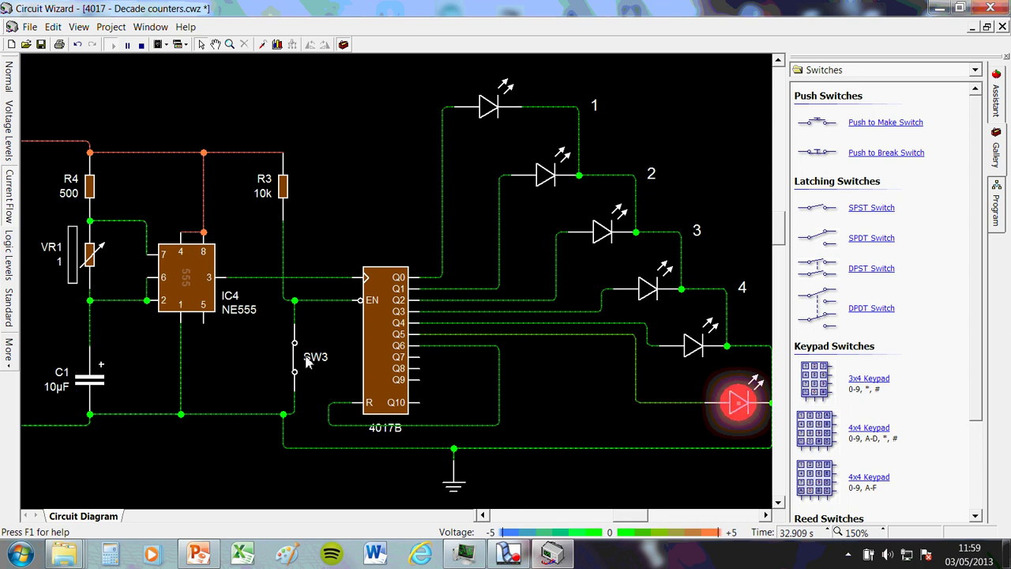
{"action": "left_click", "coordinate": [298, 357]}
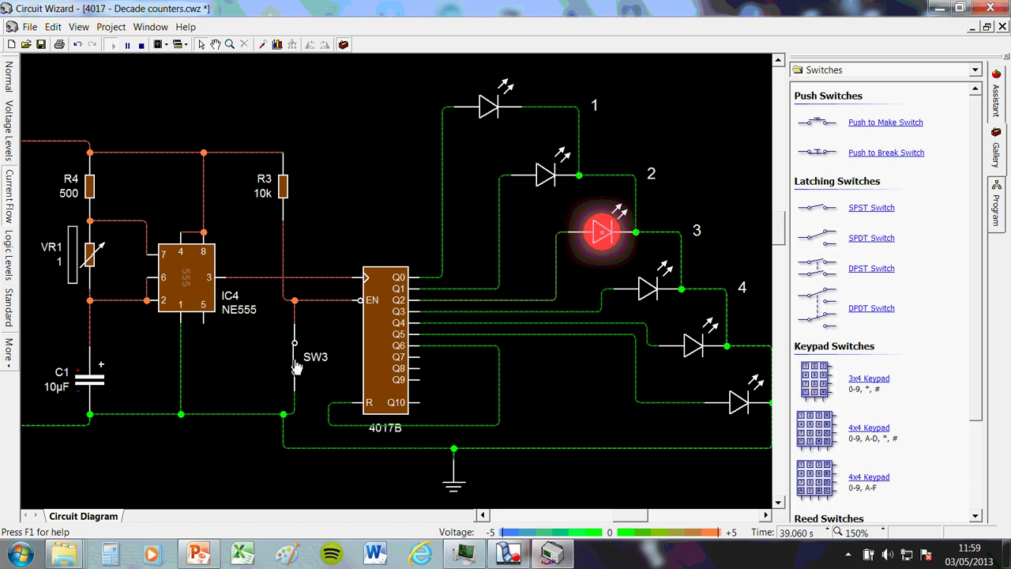
{"action": "left_click", "coordinate": [296, 367]}
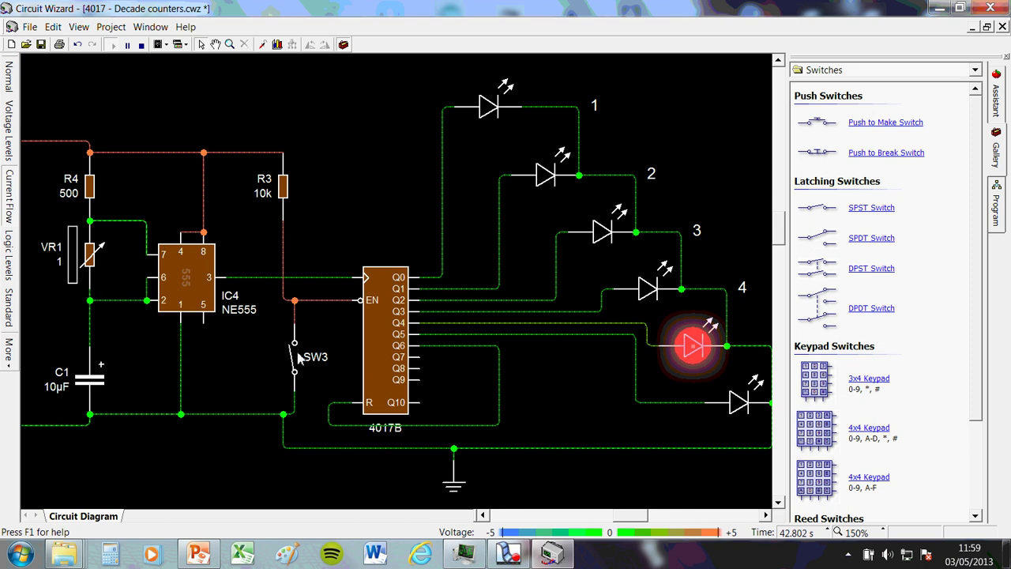
Raise VR1 to 80k and close SW3 so Circuit 3 resumes counting more slowly
{"action": "scroll", "coordinate": [298, 356], "scroll_direction": "down", "scroll_amount": 2}
{"action": "scroll", "coordinate": [187, 304], "scroll_direction": "up", "scroll_amount": 2}
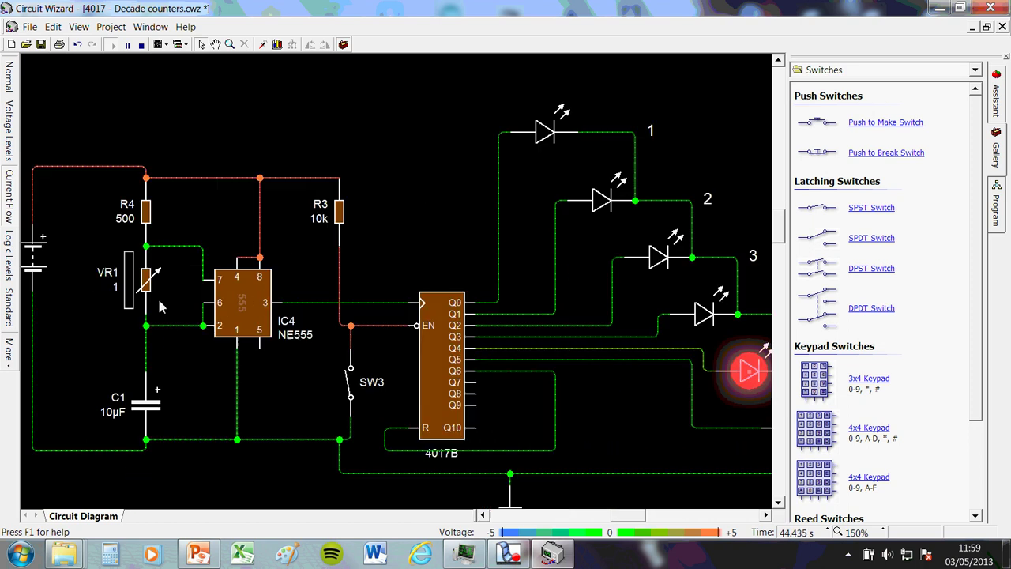
{"action": "left_click_drag", "start_coordinate": [129, 308], "coordinate": [129, 262]}
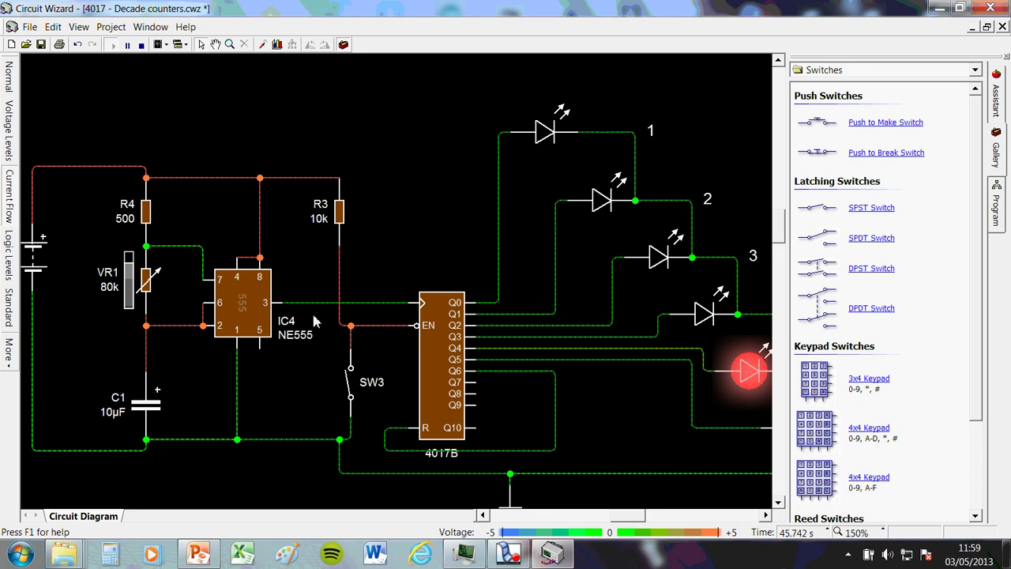
{"action": "left_click", "coordinate": [353, 400]}
{"action": "left_click_drag", "start_coordinate": [543, 376], "coordinate": [485, 359]}
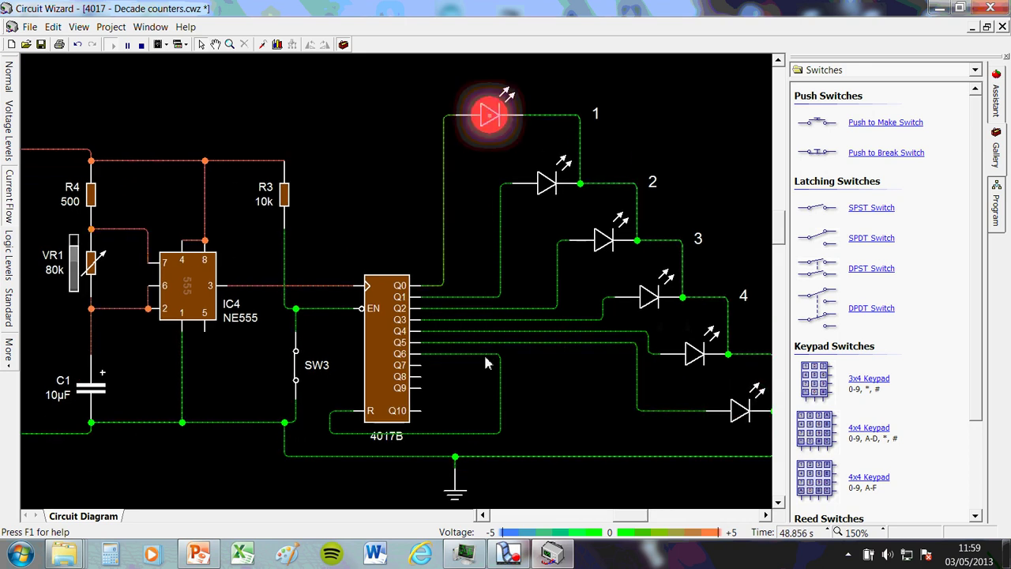
{"action": "mouse_move", "coordinate": [486, 361]}
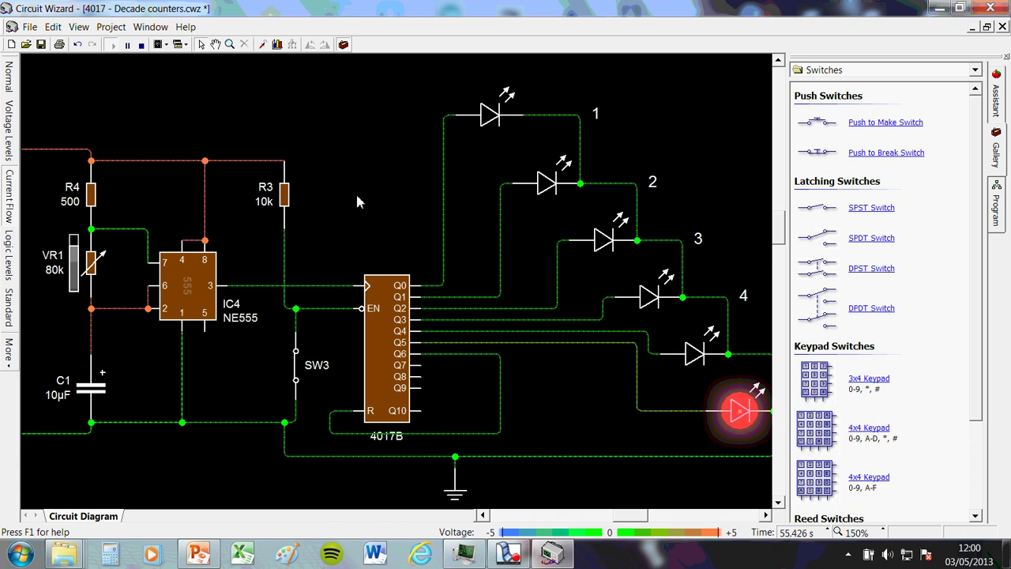
Zoom out to 33% and back to 50% to watch Circuits 1–4 running together
{"action": "scroll", "coordinate": [357, 202], "scroll_direction": "down", "scroll_amount": 2}
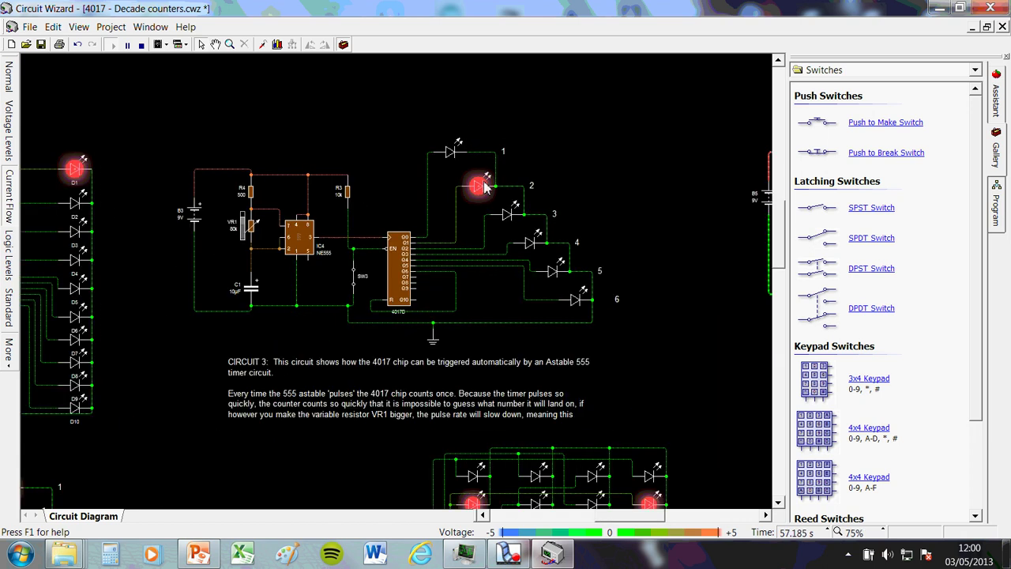
{"action": "scroll", "coordinate": [569, 189], "scroll_direction": "down", "scroll_amount": 3}
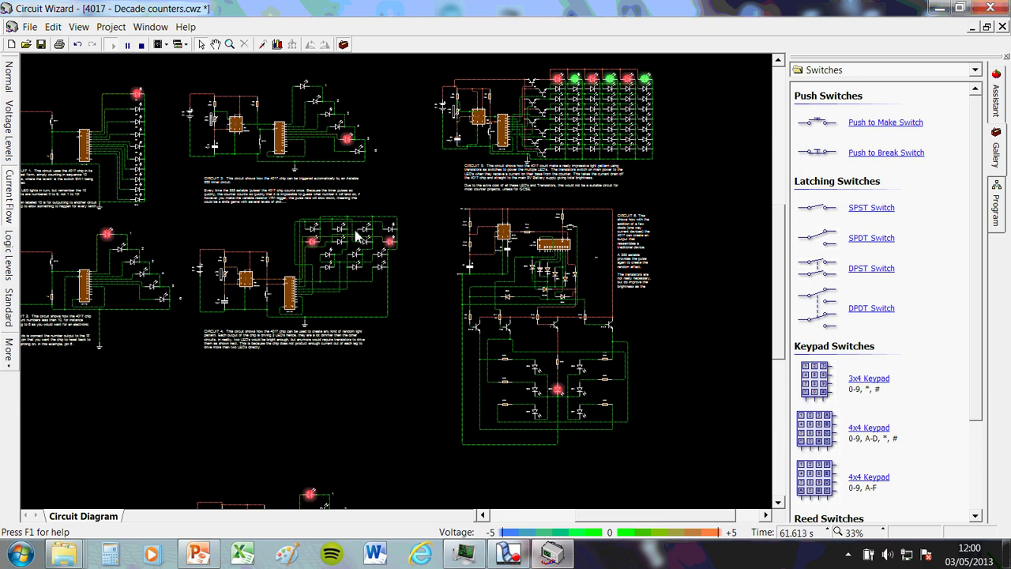
{"action": "scroll", "coordinate": [363, 355], "scroll_direction": "up", "scroll_amount": 5}
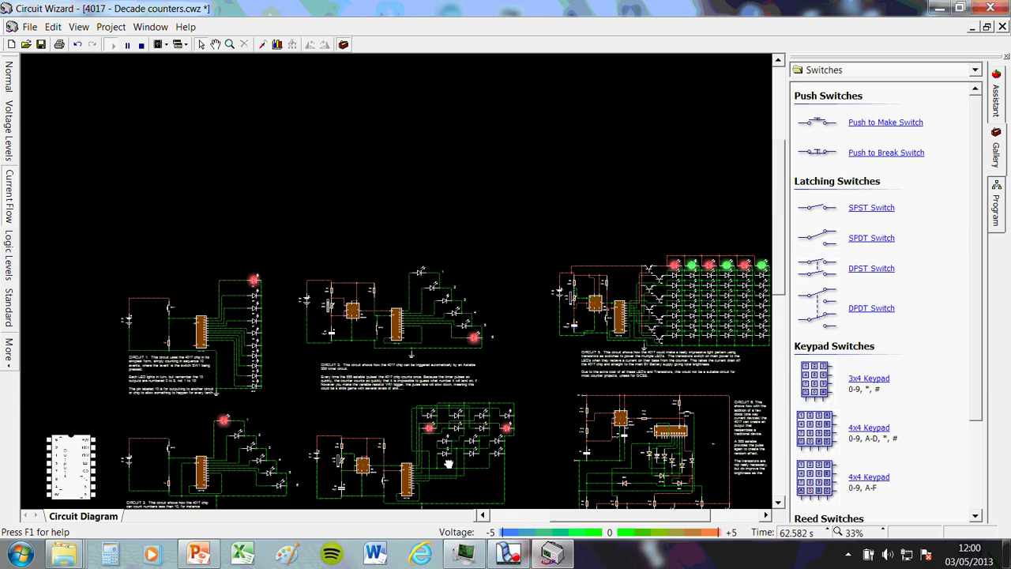
{"action": "scroll", "coordinate": [348, 323], "scroll_direction": "up", "scroll_amount": 3}
{"action": "scroll", "coordinate": [57, 447], "scroll_direction": "down", "scroll_amount": 2}
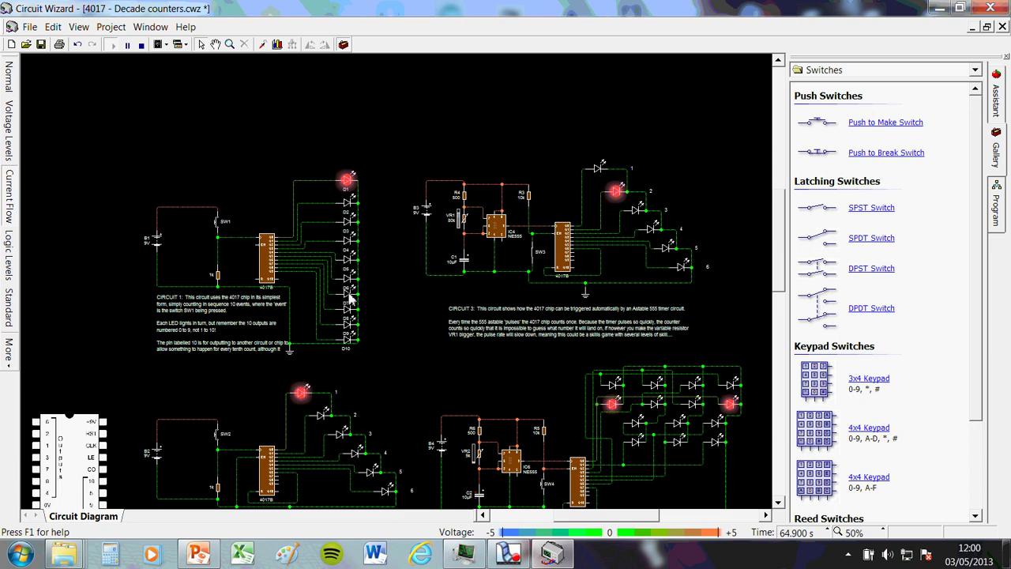
Stop the simulation, close the 4017 file without saving, and open 4026B Decade Counters.cwz
{"action": "left_click", "coordinate": [141, 45]}
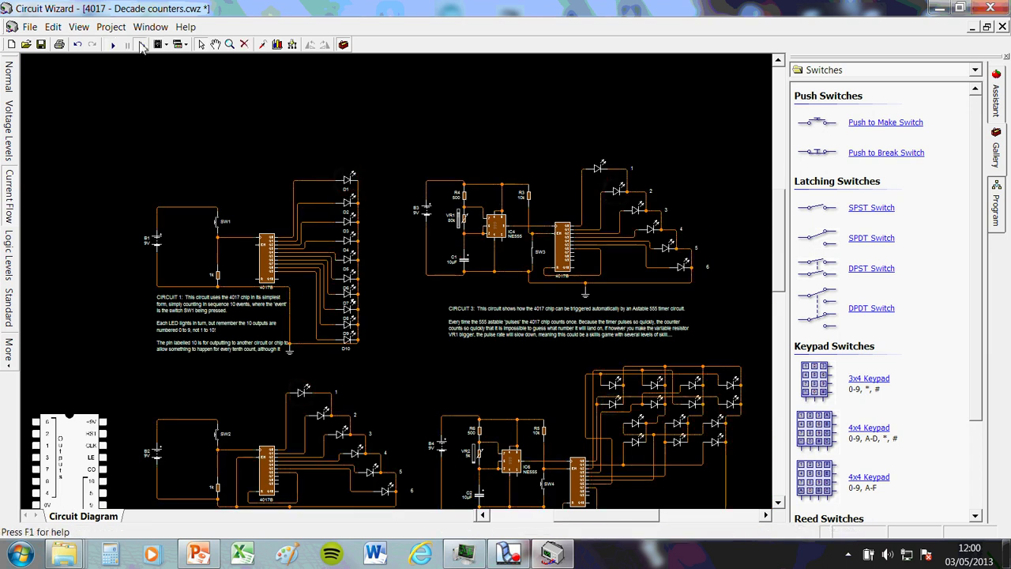
{"action": "left_click", "coordinate": [1000, 25]}
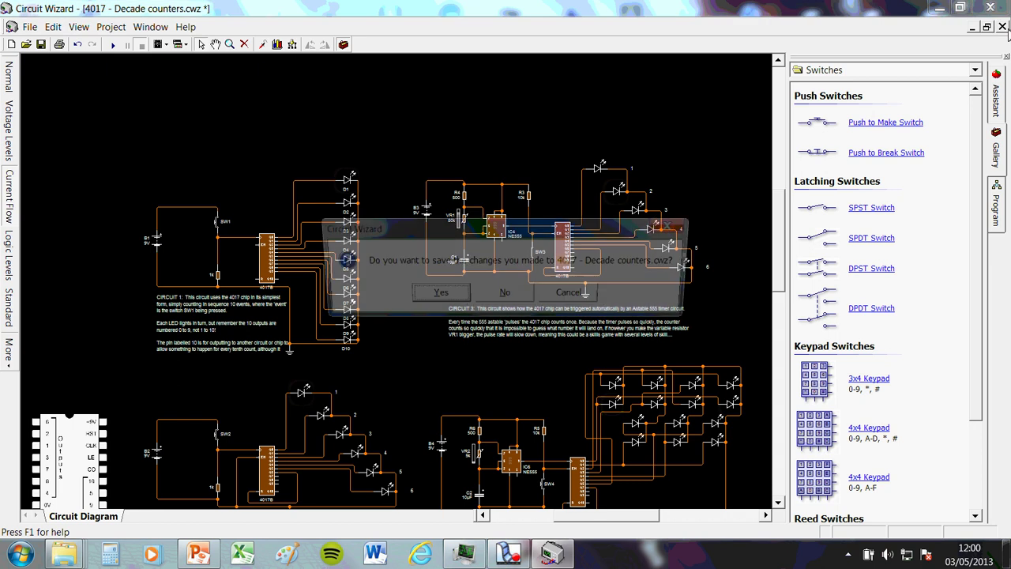
{"action": "left_click", "coordinate": [505, 295]}
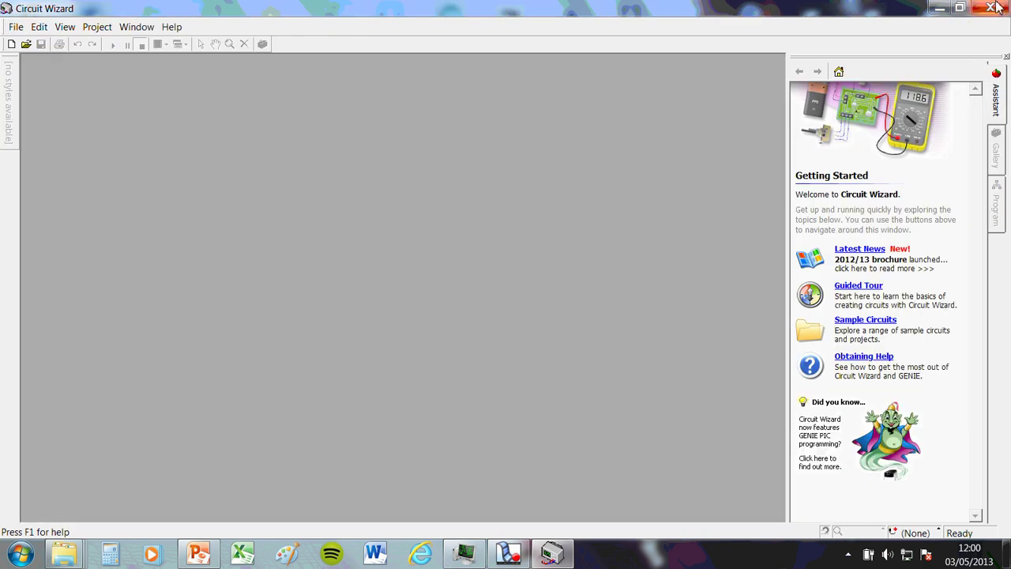
{"action": "left_click", "coordinate": [1000, 8]}
{"action": "left_click", "coordinate": [309, 161]}
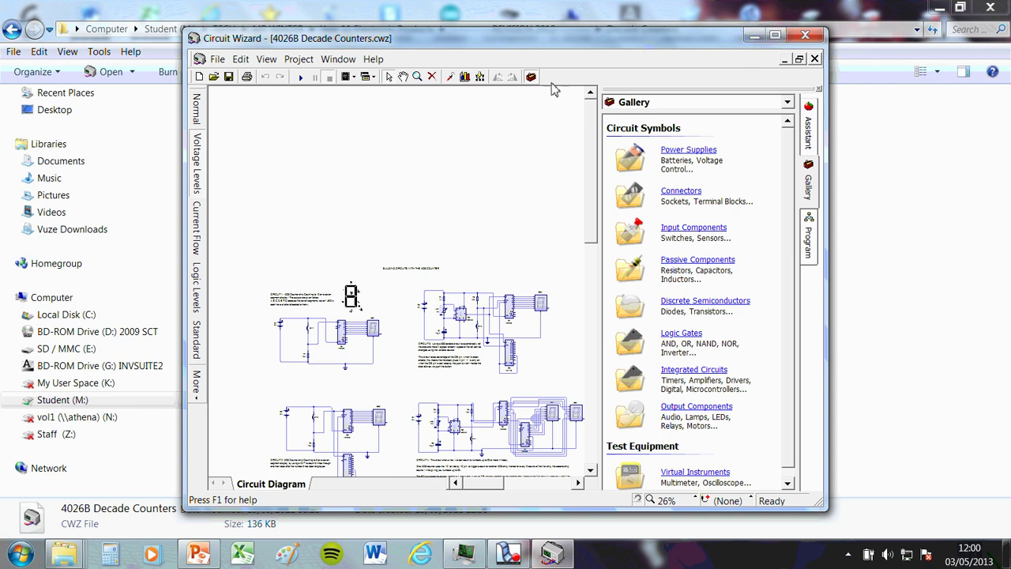
Minimise the 4026B document, dock the main menu bar above the toolbar, and dismiss the one-copy warning
{"action": "key", "text": "super+Up"}
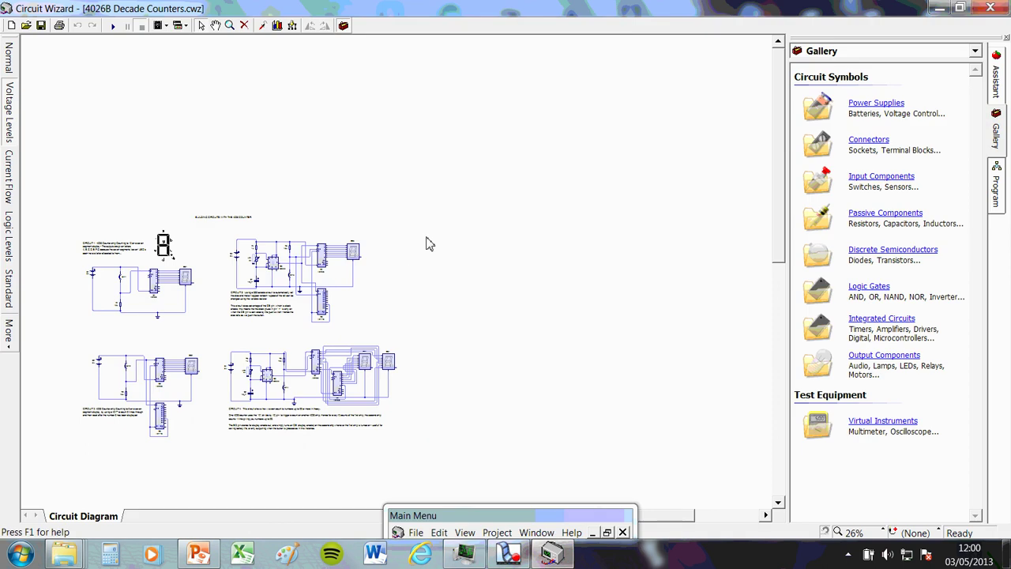
{"action": "scroll", "coordinate": [427, 242], "scroll_direction": "up", "scroll_amount": 5}
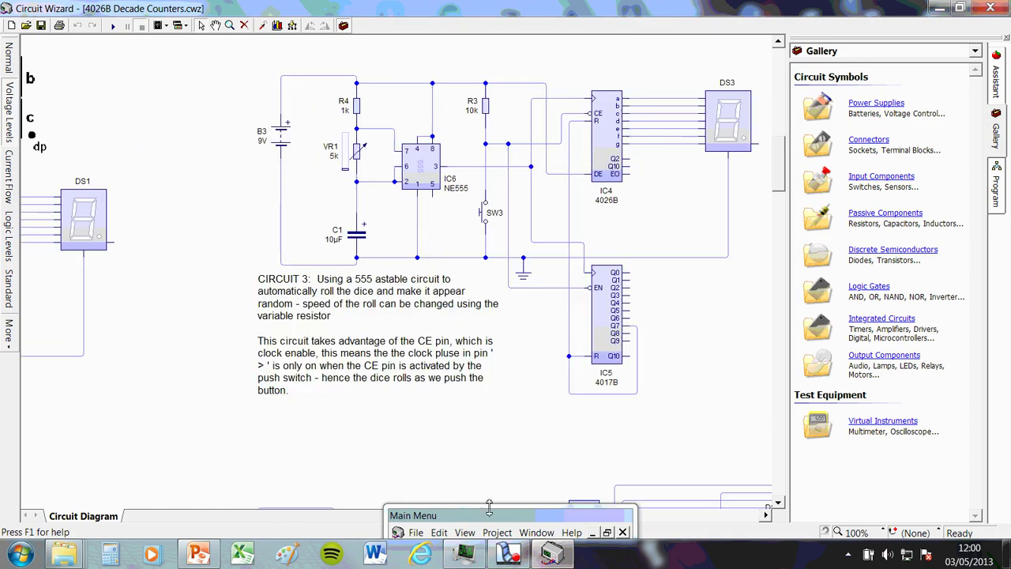
{"action": "left_click", "coordinate": [591, 532]}
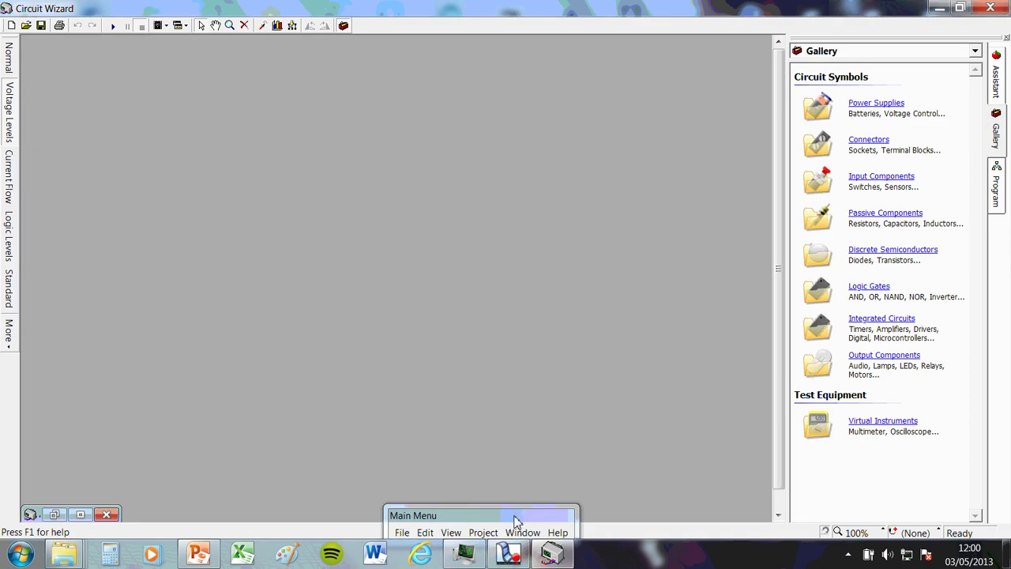
{"action": "left_click_drag", "start_coordinate": [514, 523], "coordinate": [140, 37]}
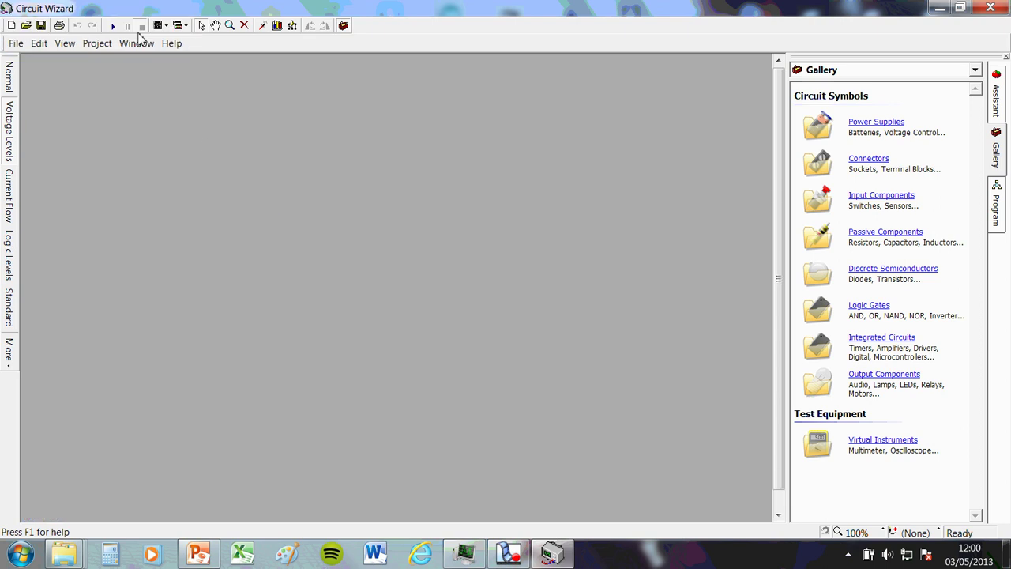
{"action": "left_click_drag", "start_coordinate": [204, 44], "coordinate": [207, 25]}
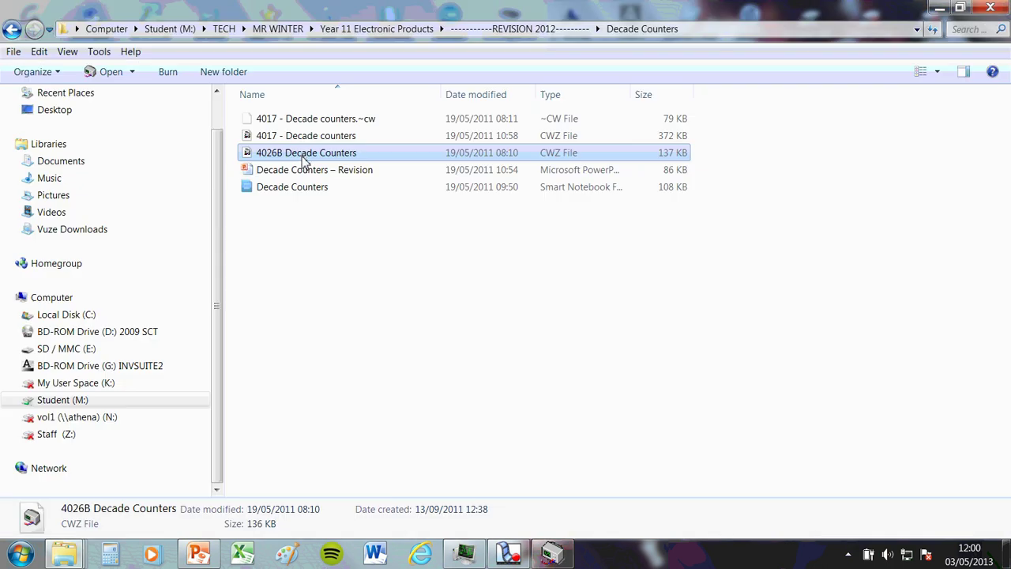
{"action": "double_click", "coordinate": [305, 155]}
{"action": "left_click", "coordinate": [508, 311]}
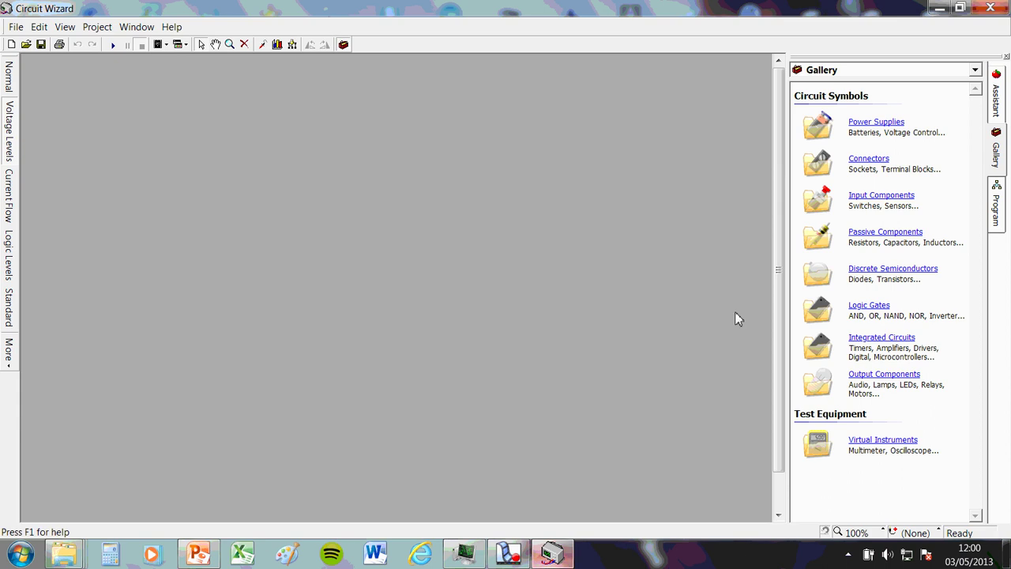
Close Circuit Wizard and open the 4026B 7-Segment Decade Counter sheet from Electronics Videos and Lessons
{"action": "left_click", "coordinate": [990, 7]}
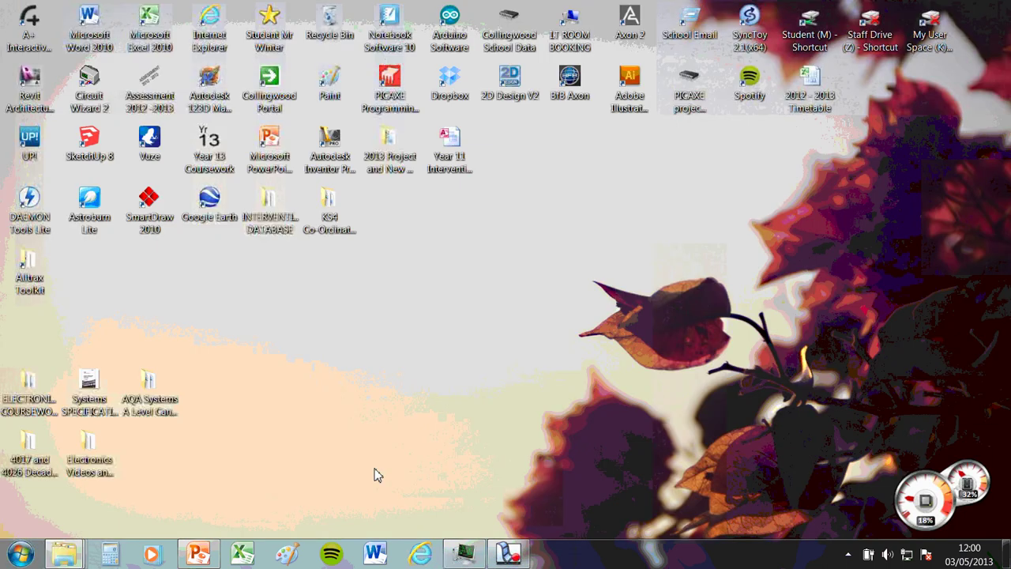
{"action": "mouse_move", "coordinate": [65, 553]}
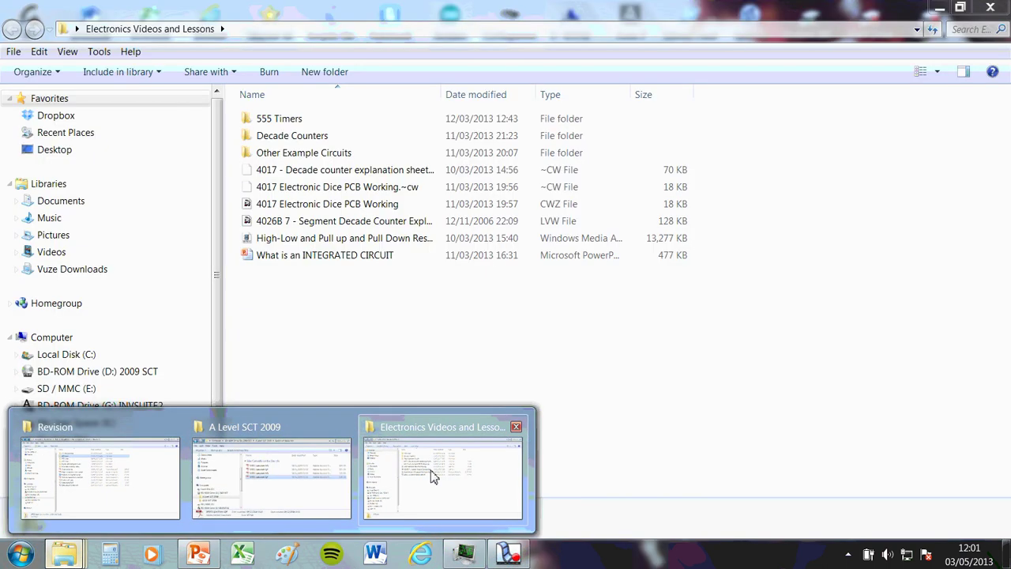
{"action": "left_click", "coordinate": [433, 476]}
{"action": "left_click", "coordinate": [309, 224]}
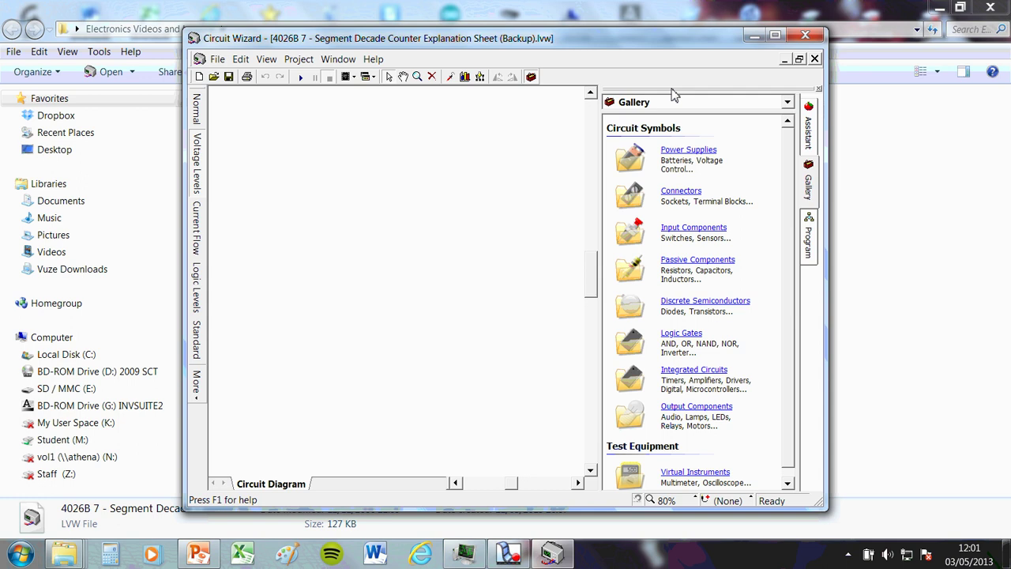
Maximise the window and zoom from 25% to 100% on Circuit 1's 4026 counter and DS1
{"action": "left_click", "coordinate": [774, 38]}
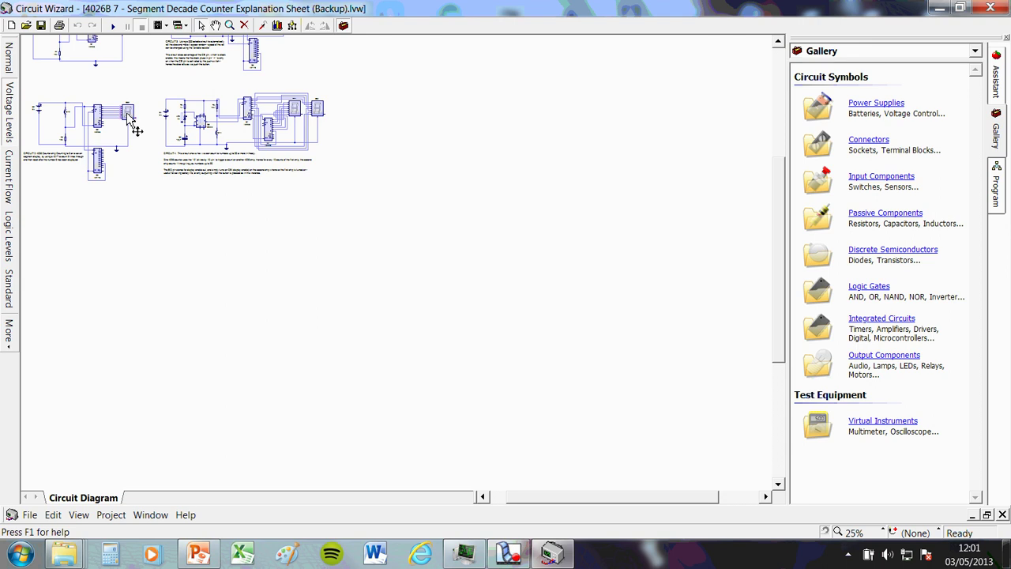
{"action": "scroll", "coordinate": [130, 125], "scroll_direction": "up", "scroll_amount": 5}
{"action": "scroll", "coordinate": [105, 197], "scroll_direction": "up", "scroll_amount": 4}
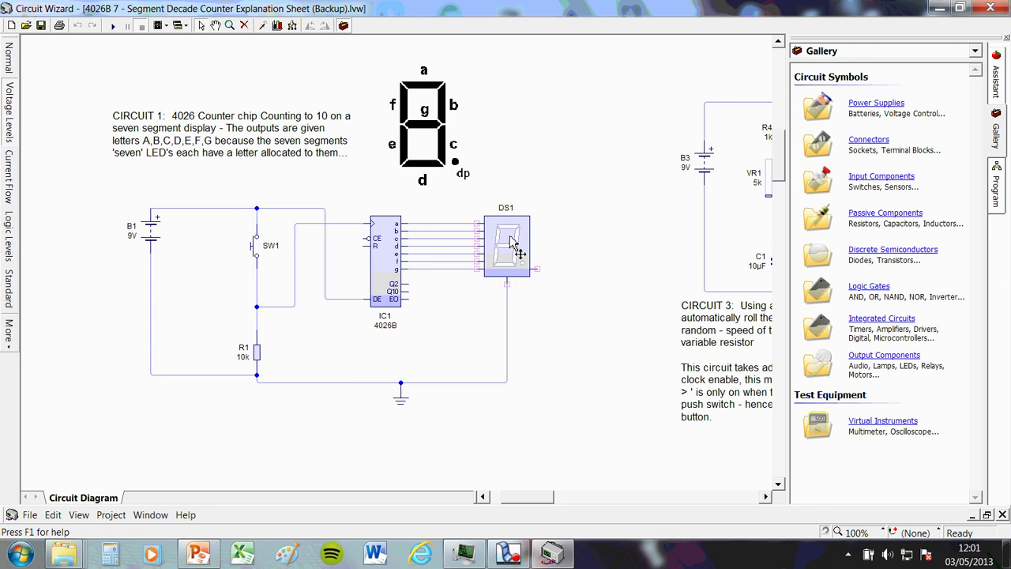
Run the simulation so DS1 shows 0, then zoom to 200% centred on IC1 and DS1
{"action": "left_click", "coordinate": [113, 25]}
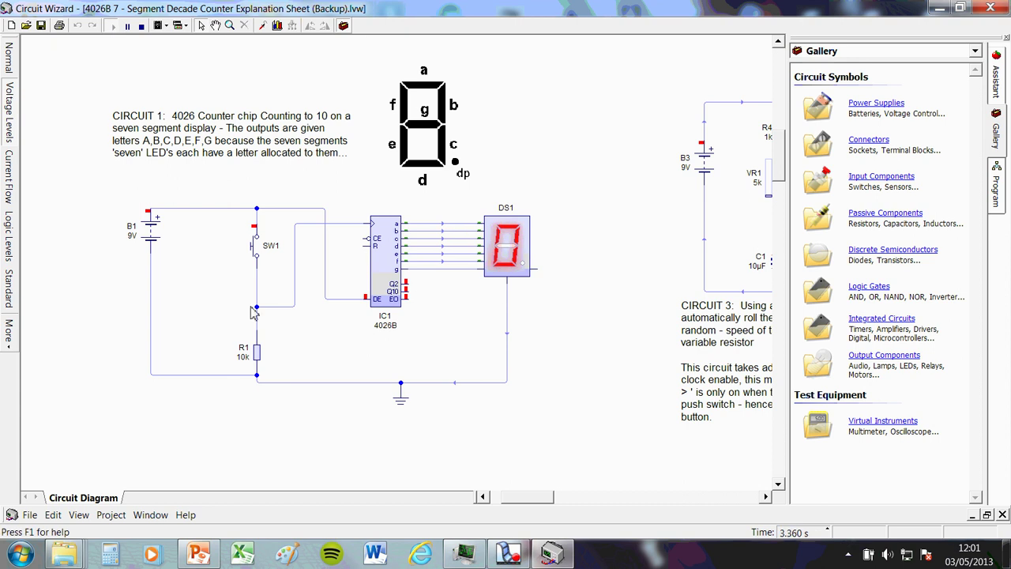
{"action": "scroll", "coordinate": [377, 230], "scroll_direction": "up", "scroll_amount": 2}
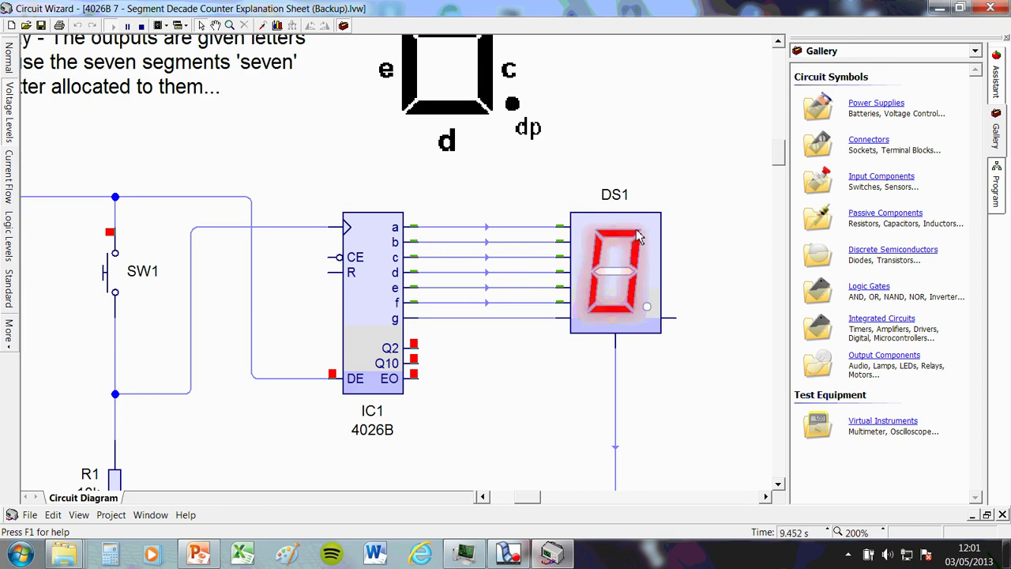
{"action": "left_click_drag", "start_coordinate": [650, 192], "coordinate": [616, 291]}
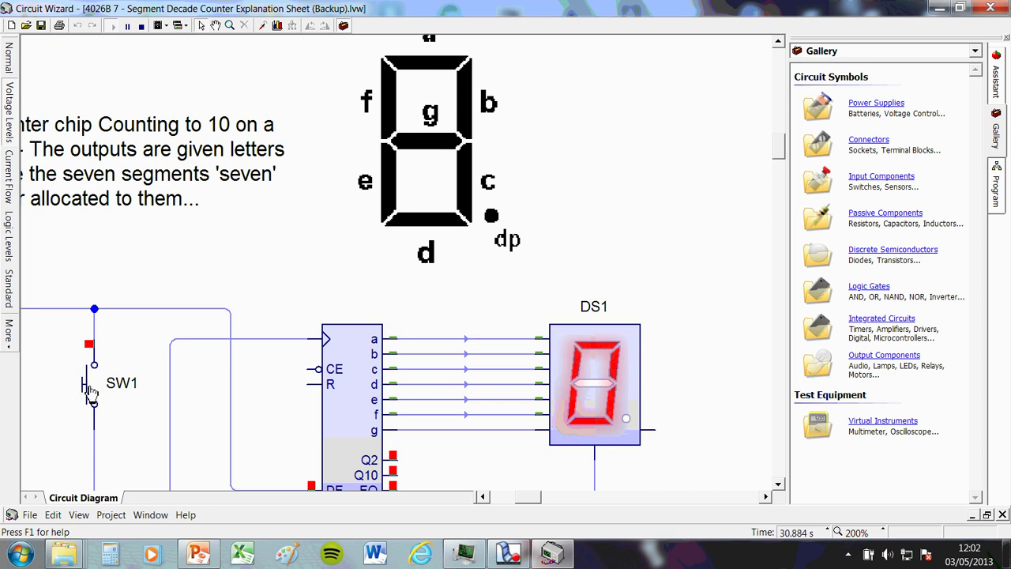
Bring B1 and R1 into view and press SW1 to count DS1 from 1 to 4
{"action": "scroll", "coordinate": [193, 377], "scroll_direction": "down", "scroll_amount": 1}
{"action": "left_click_drag", "start_coordinate": [190, 376], "coordinate": [291, 251]}
{"action": "left_click", "coordinate": [211, 253]}
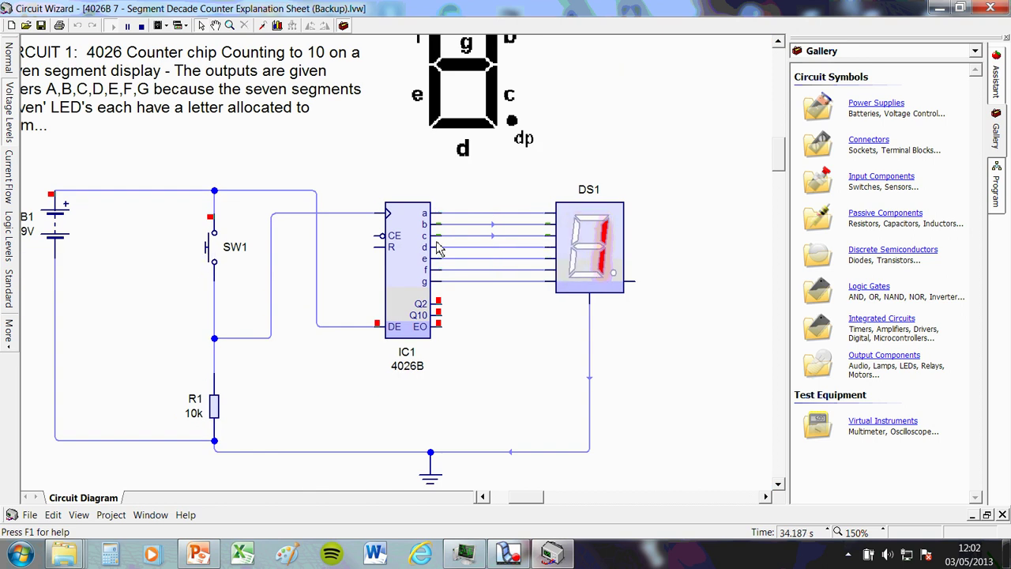
{"action": "left_click", "coordinate": [212, 251]}
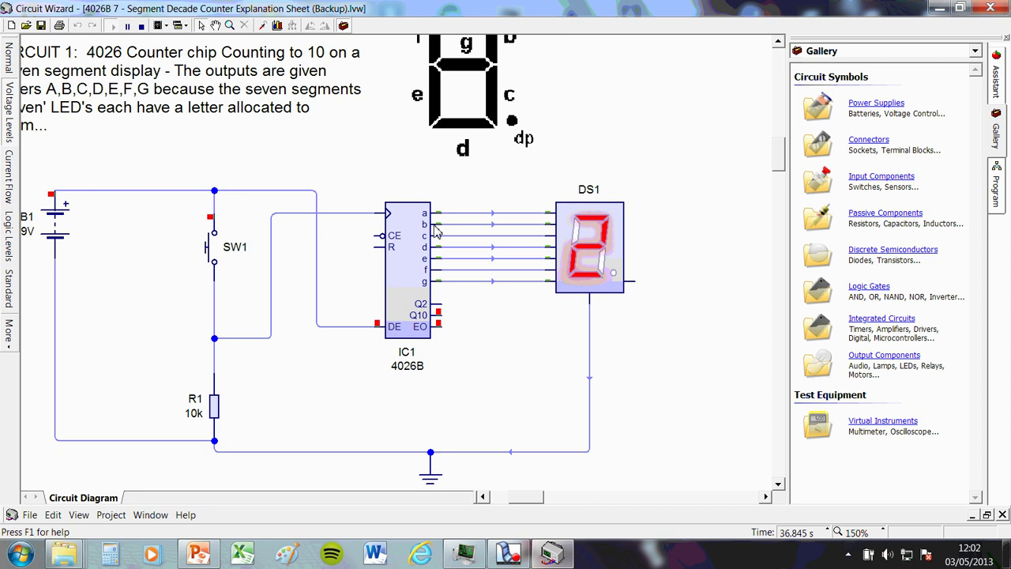
{"action": "left_click", "coordinate": [212, 251]}
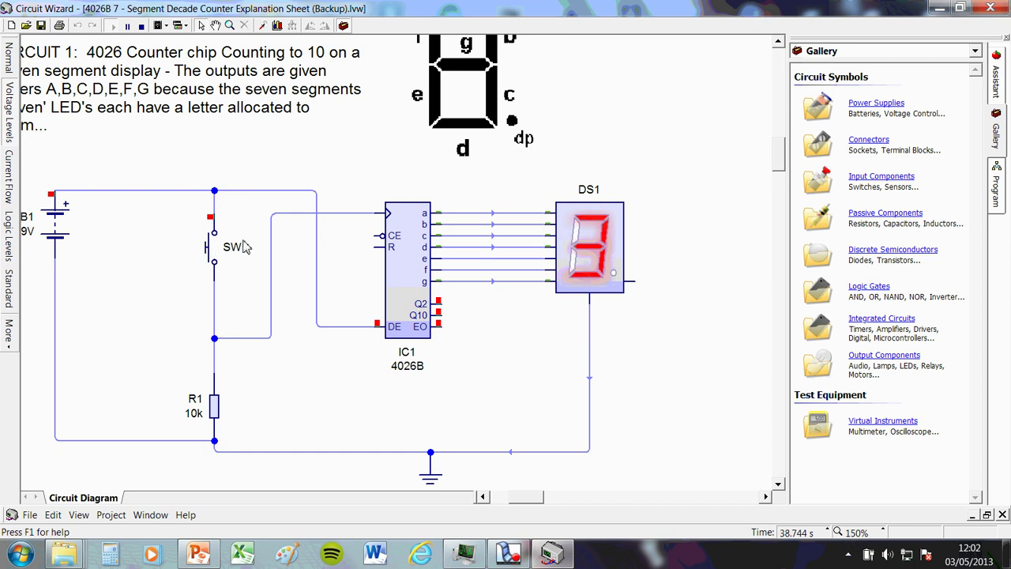
{"action": "left_click", "coordinate": [212, 251]}
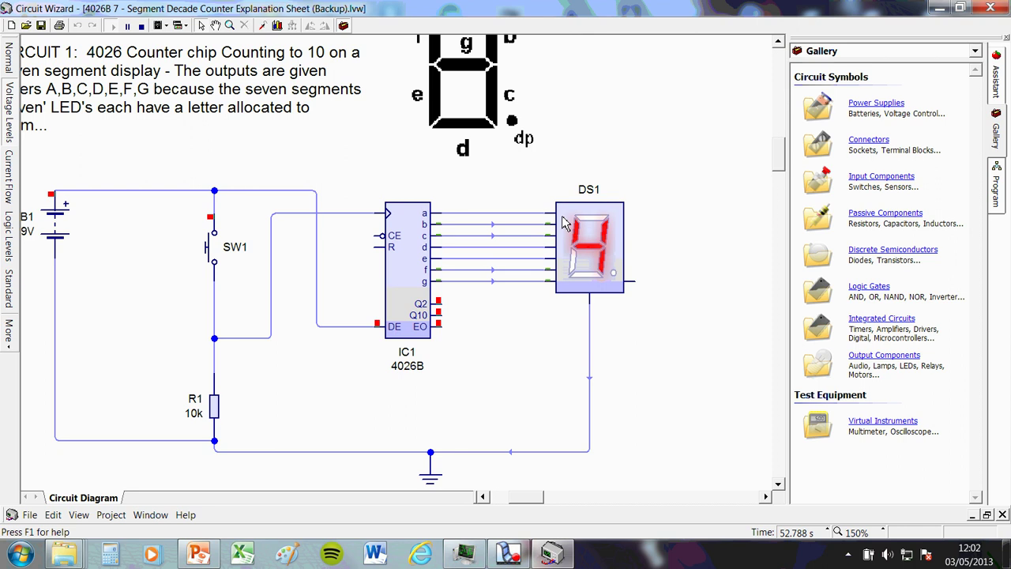
Keep pressing SW1 so DS1 counts on through 9, wraps to 0 and continues; zoom out to 75%
{"action": "left_click", "coordinate": [212, 251]}
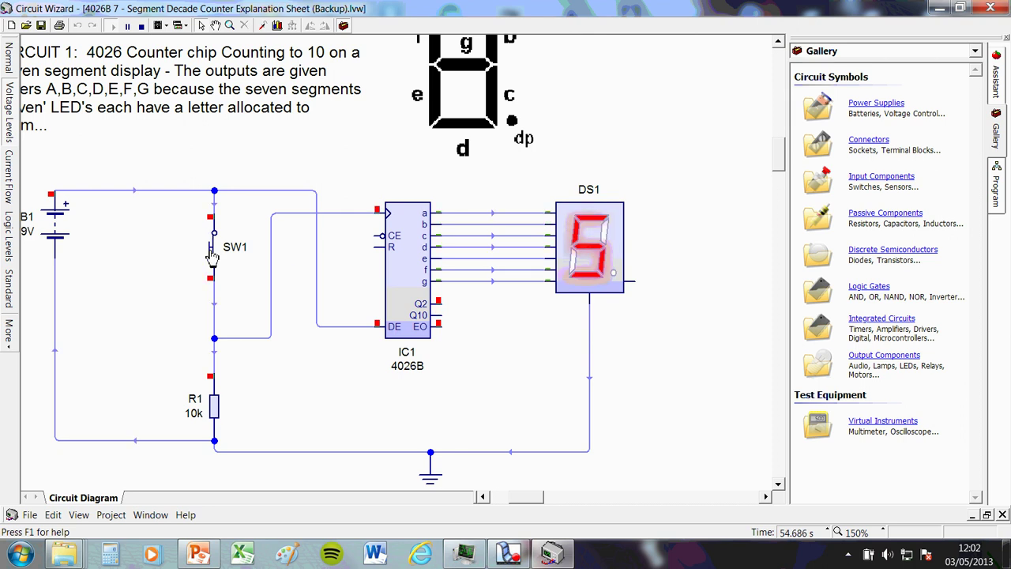
{"action": "left_click", "coordinate": [212, 251]}
{"action": "left_click", "coordinate": [211, 253]}
{"action": "left_click", "coordinate": [211, 253]}
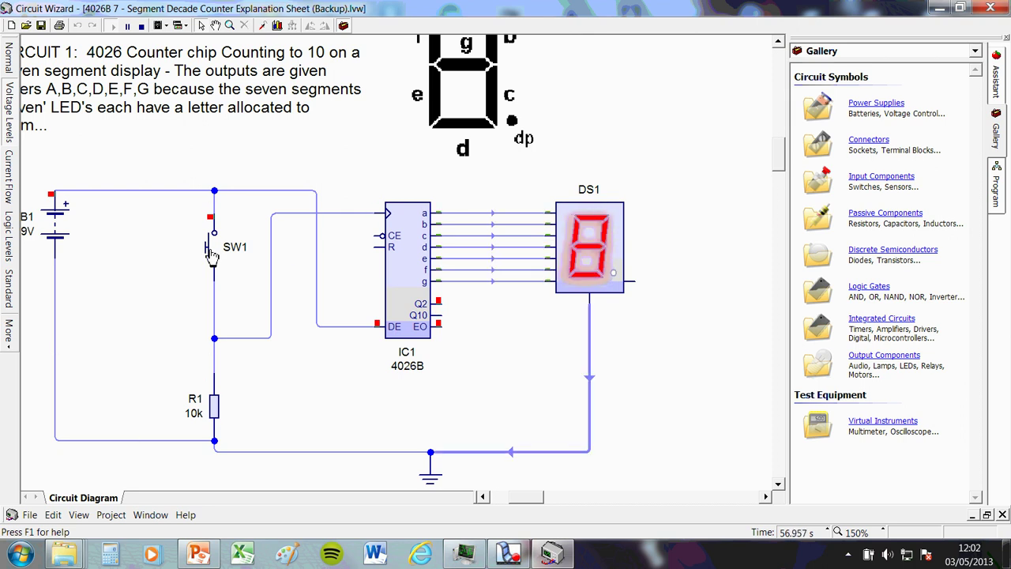
{"action": "left_click", "coordinate": [212, 253]}
{"action": "left_click", "coordinate": [212, 253]}
{"action": "left_click", "coordinate": [212, 253]}
{"action": "left_click", "coordinate": [212, 252]}
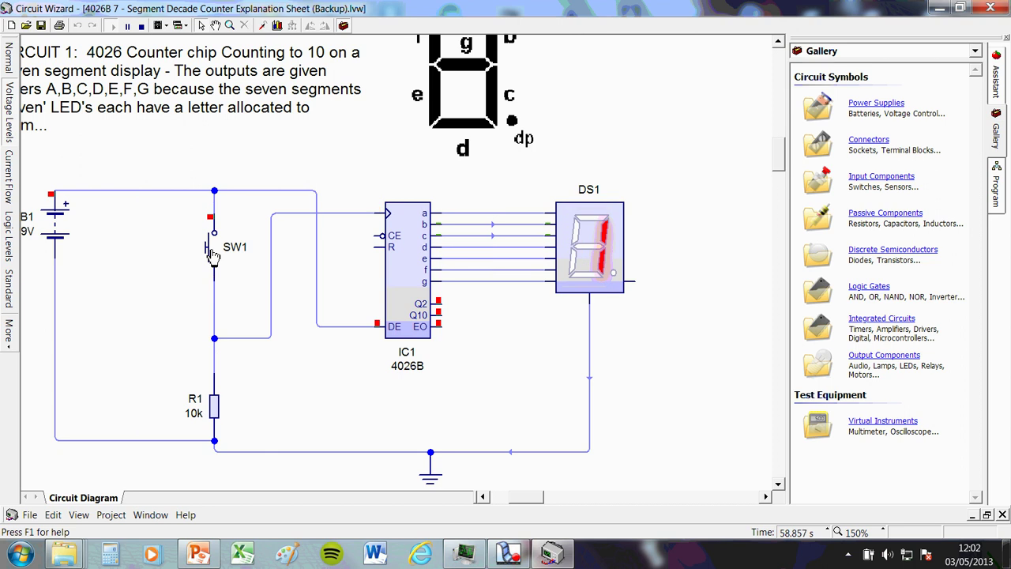
{"action": "scroll", "coordinate": [212, 253], "scroll_direction": "down", "scroll_amount": 2}
{"action": "left_click_drag", "start_coordinate": [507, 356], "coordinate": [537, 142]}
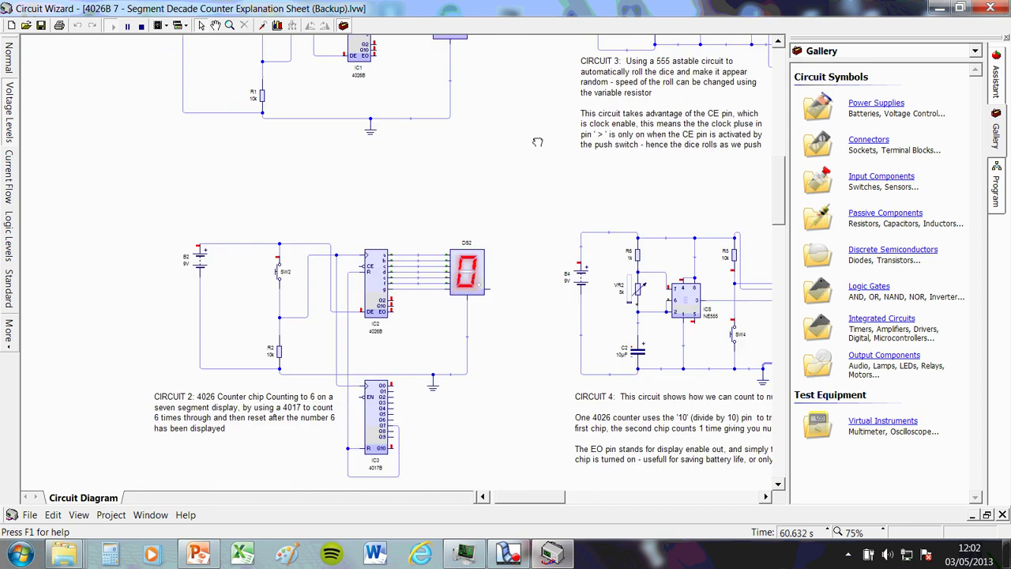
{"action": "scroll", "coordinate": [532, 117], "scroll_direction": "up", "scroll_amount": 3}
{"action": "scroll", "coordinate": [447, 380], "scroll_direction": "down", "scroll_amount": 4}
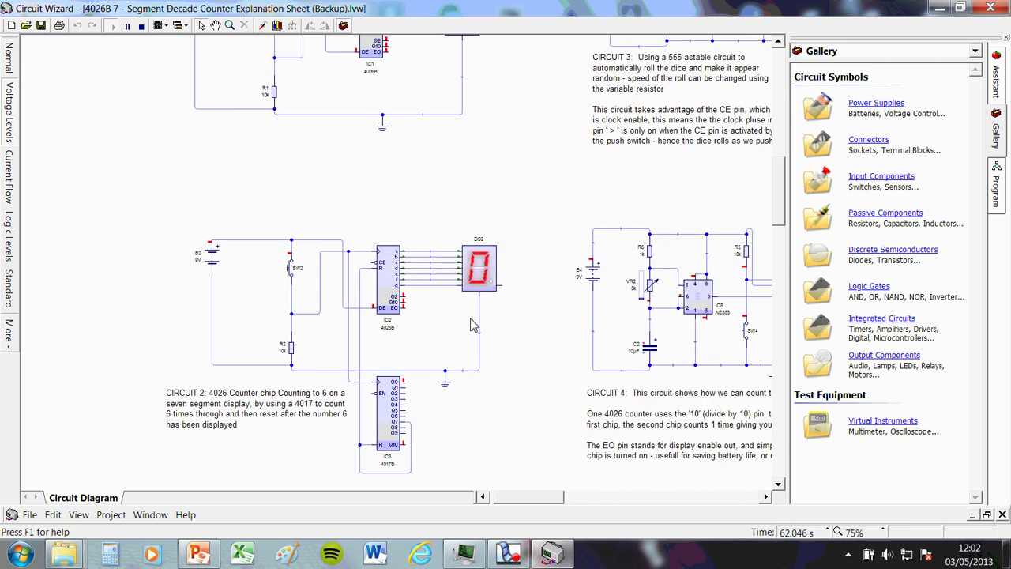
{"action": "scroll", "coordinate": [503, 298], "scroll_direction": "up", "scroll_amount": 2}
{"action": "scroll", "coordinate": [489, 272], "scroll_direction": "down", "scroll_amount": 2}
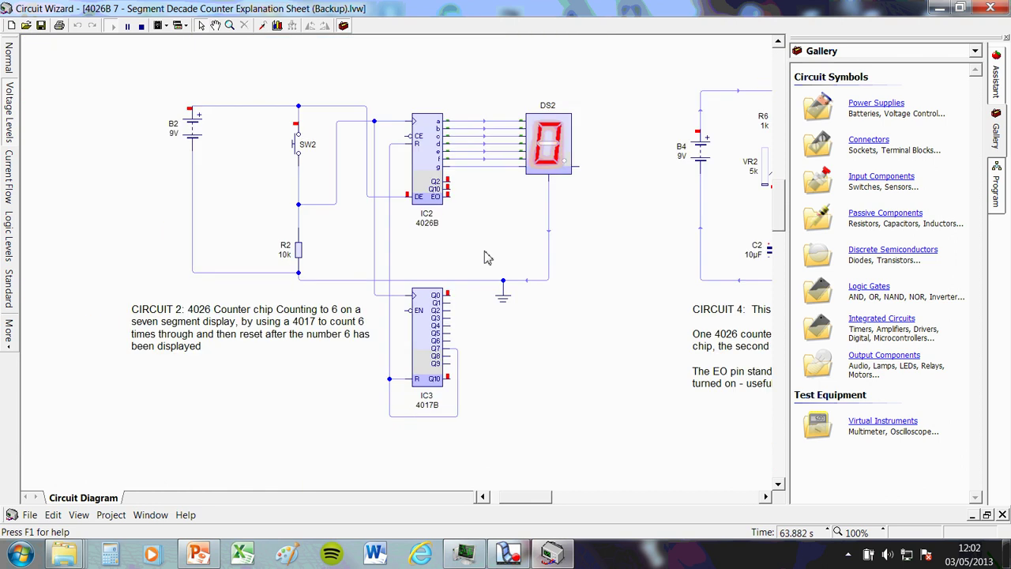
{"action": "scroll", "coordinate": [485, 255], "scroll_direction": "up", "scroll_amount": 1}
{"action": "scroll", "coordinate": [388, 190], "scroll_direction": "up", "scroll_amount": 1}
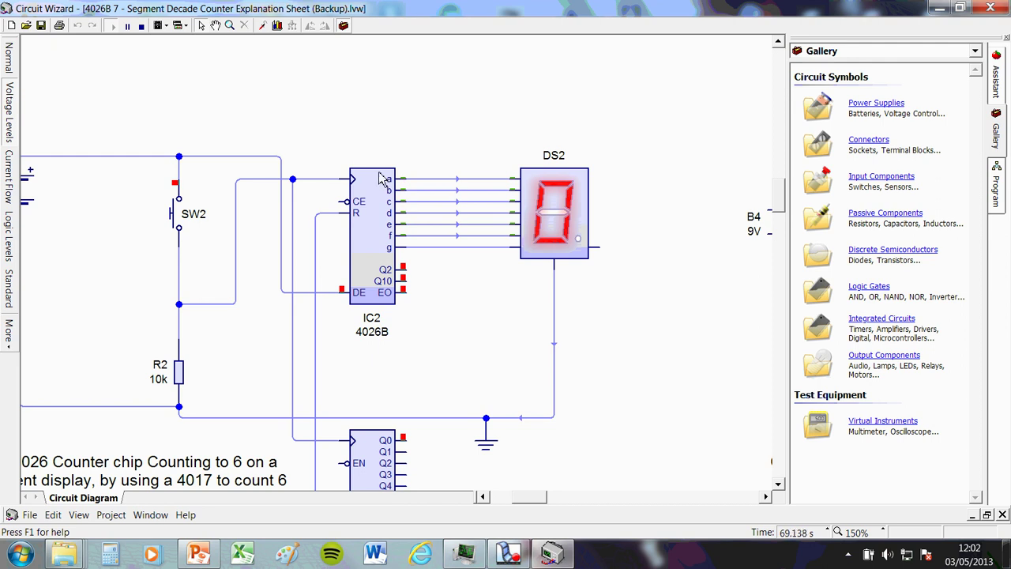
{"action": "scroll", "coordinate": [420, 188], "scroll_direction": "up", "scroll_amount": 1}
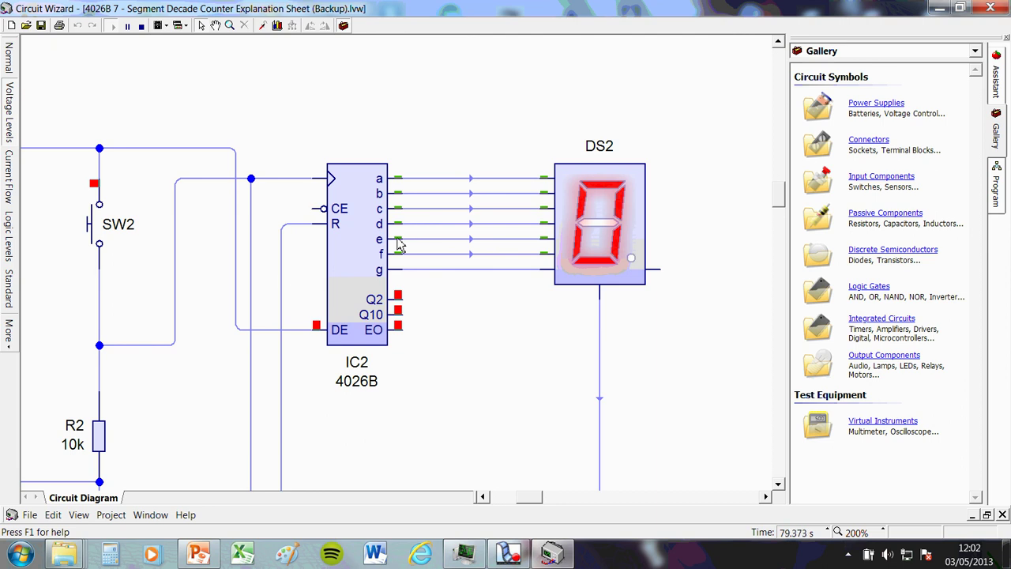
{"action": "scroll", "coordinate": [399, 244], "scroll_direction": "down", "scroll_amount": 2}
{"action": "left_click_drag", "start_coordinate": [422, 322], "coordinate": [488, 191]}
{"action": "scroll", "coordinate": [493, 205], "scroll_direction": "down", "scroll_amount": 2}
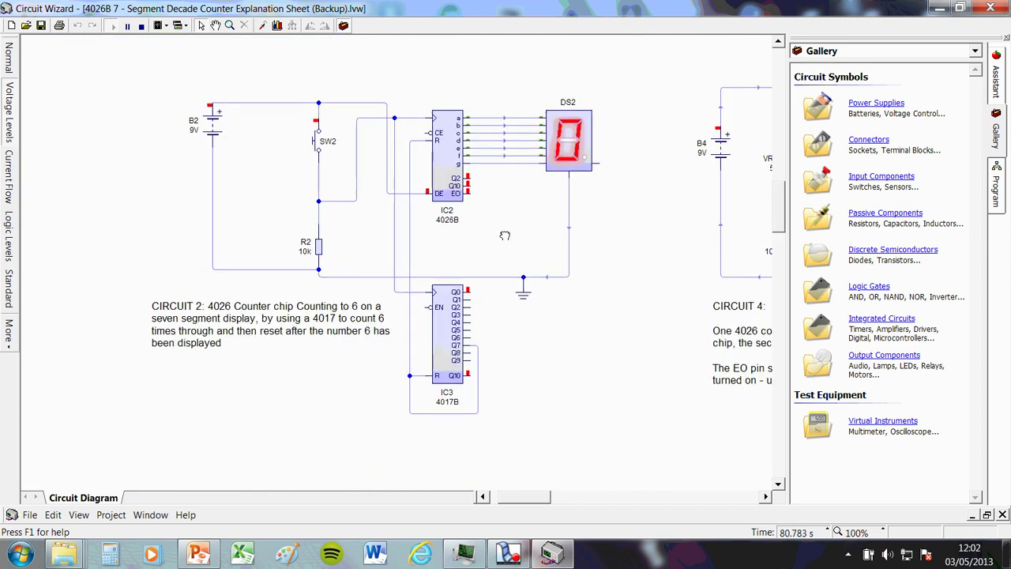
{"action": "scroll", "coordinate": [517, 323], "scroll_direction": "up", "scroll_amount": 1}
{"action": "scroll", "coordinate": [452, 367], "scroll_direction": "up", "scroll_amount": 1}
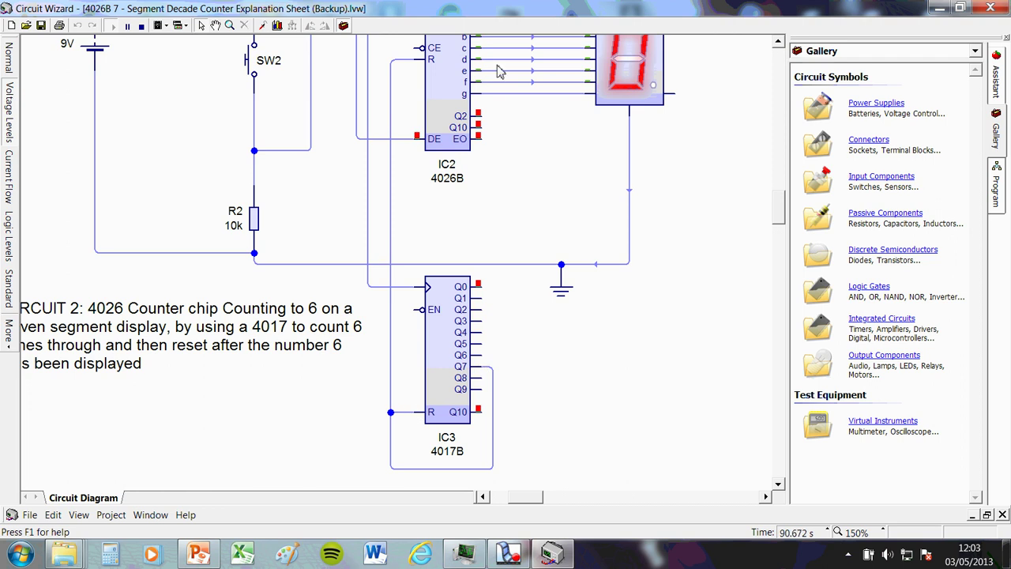
{"action": "scroll", "coordinate": [499, 79], "scroll_direction": "up", "scroll_amount": 2}
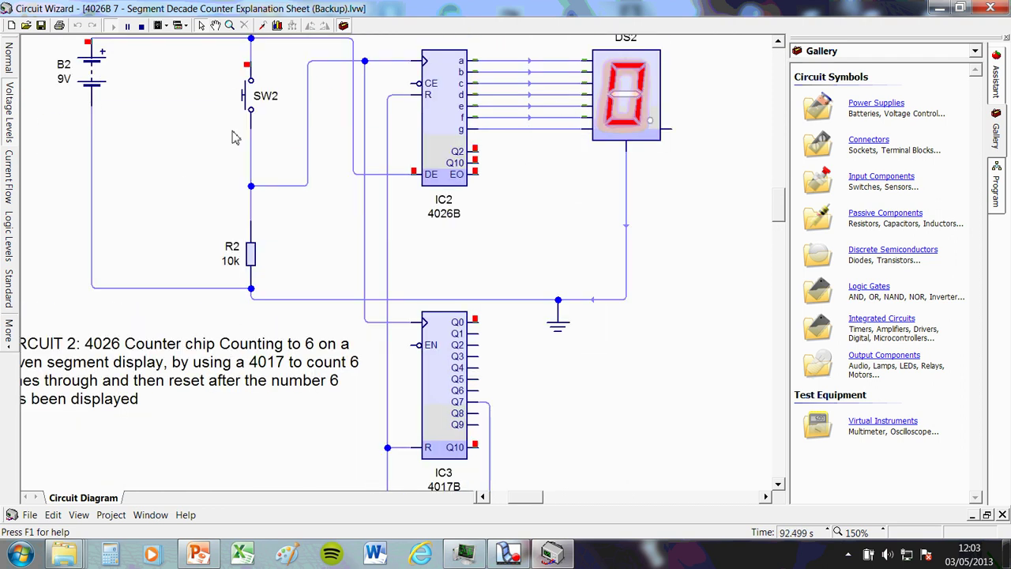
Press SW2 to count DS2 from 1 up to 6 until it resets to 0
{"action": "left_click", "coordinate": [250, 103]}
{"action": "left_click", "coordinate": [250, 103]}
{"action": "left_click", "coordinate": [250, 103]}
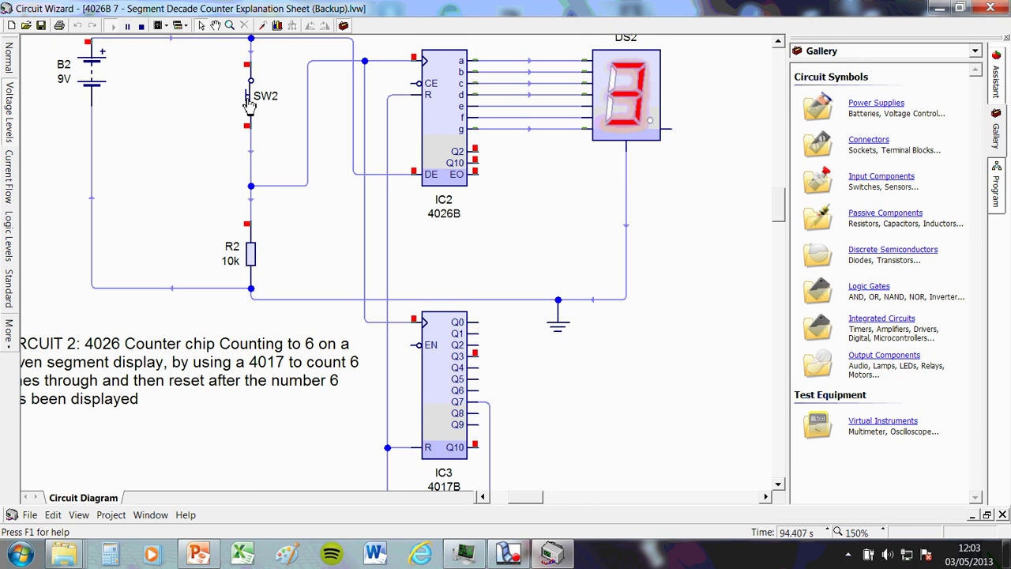
{"action": "left_click", "coordinate": [250, 102]}
{"action": "left_click", "coordinate": [250, 103]}
{"action": "left_click", "coordinate": [250, 103]}
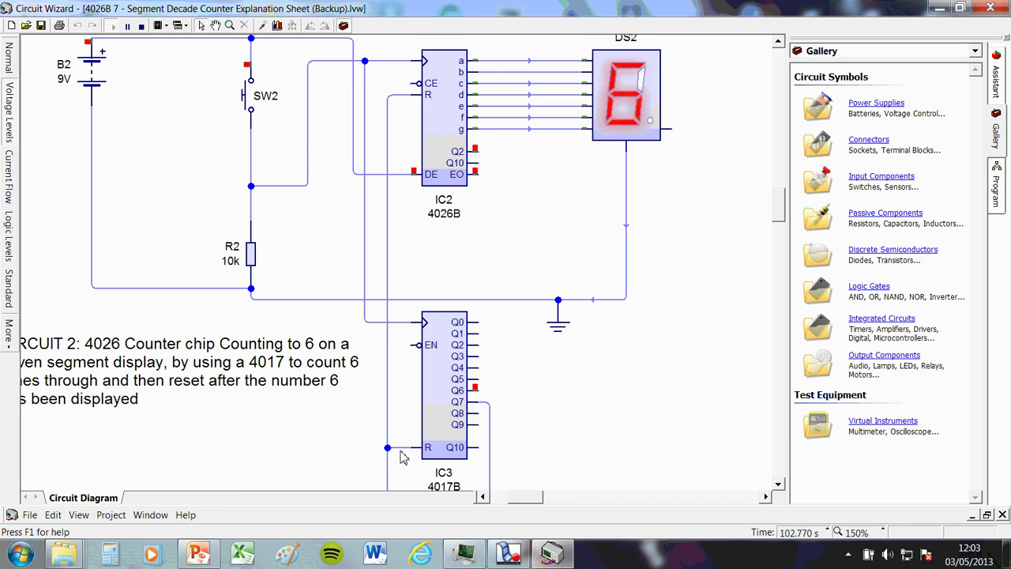
{"action": "left_click", "coordinate": [249, 101]}
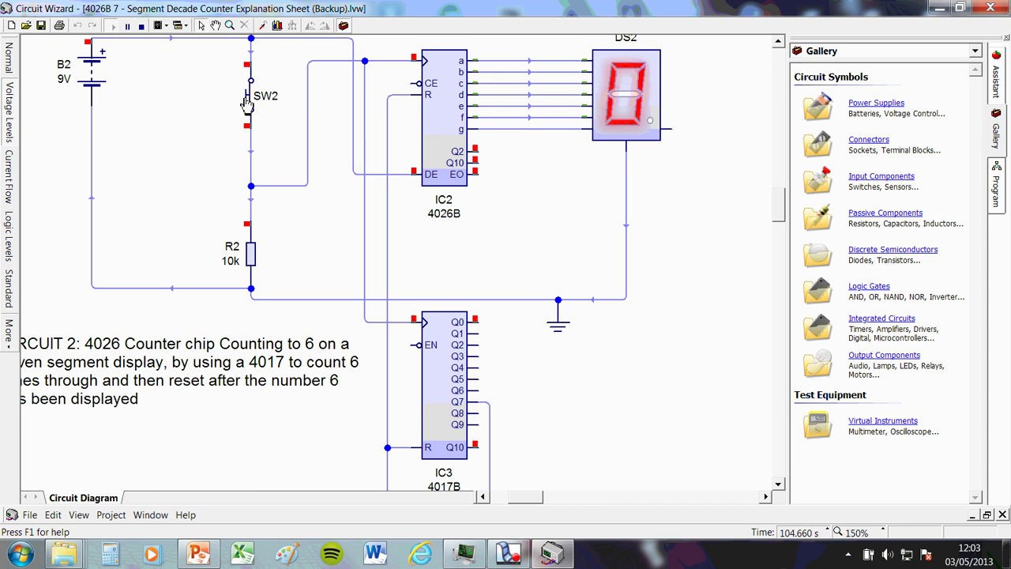
{"action": "left_click", "coordinate": [249, 102]}
Zoom to 100% and press SW2 six more times, stepping DS2 past 6 back to 0
{"action": "scroll", "coordinate": [441, 209], "scroll_direction": "down", "scroll_amount": 2}
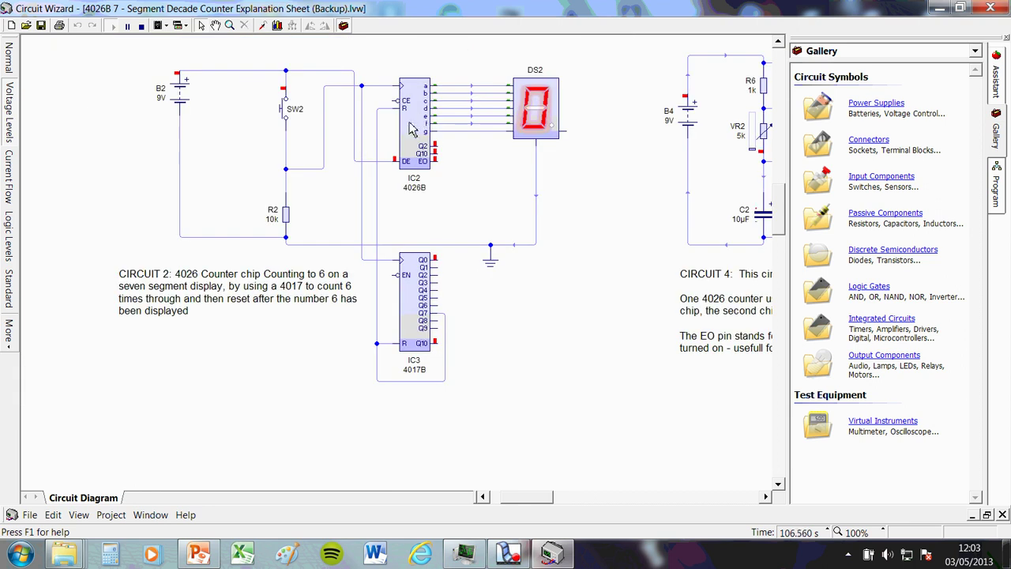
{"action": "left_click", "coordinate": [286, 110]}
{"action": "left_click", "coordinate": [286, 111]}
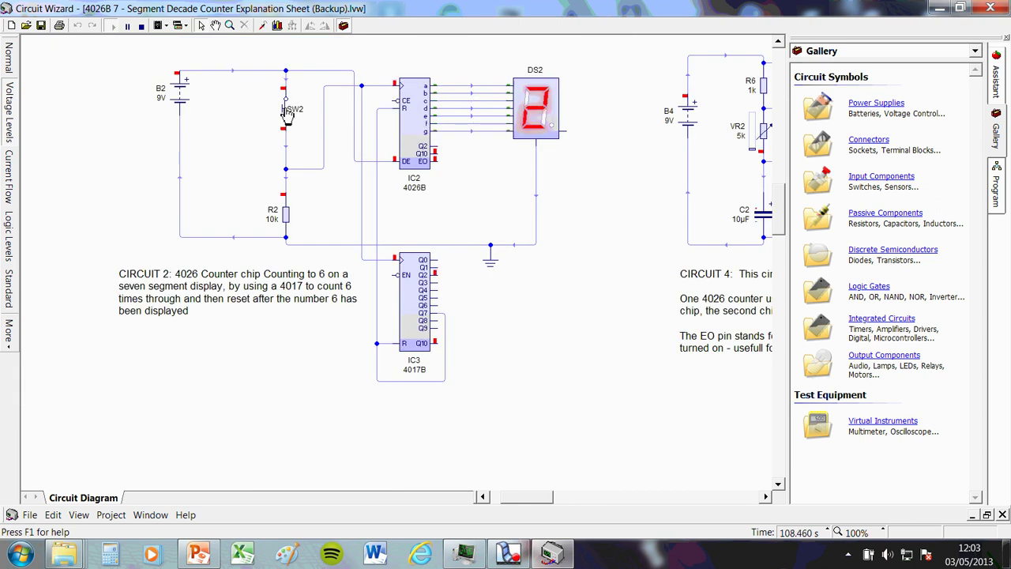
{"action": "left_click", "coordinate": [286, 110]}
{"action": "left_click", "coordinate": [285, 111]}
{"action": "left_click", "coordinate": [286, 110]}
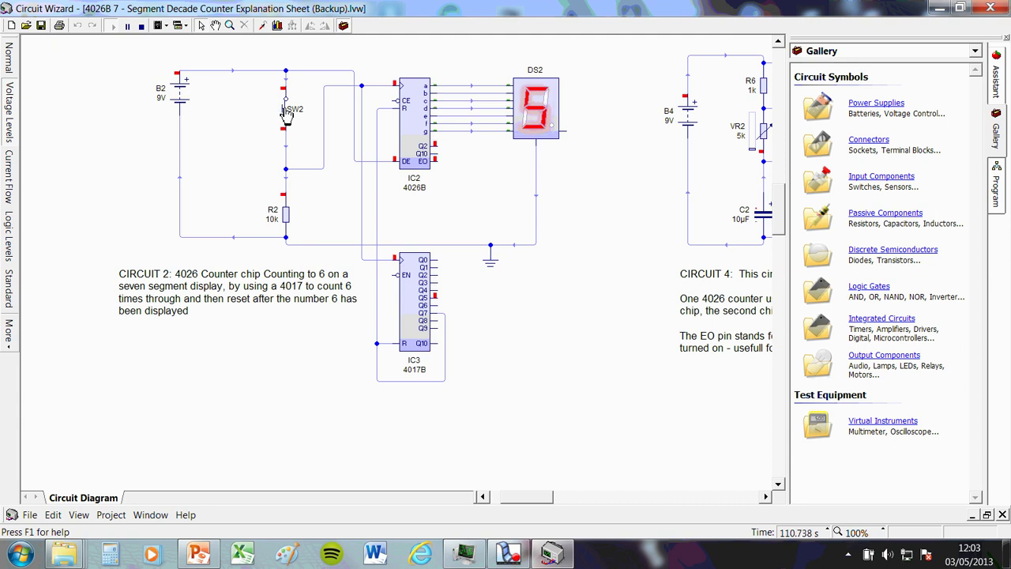
{"action": "left_click", "coordinate": [286, 110]}
{"action": "left_click", "coordinate": [285, 111]}
Press SW1 repeatedly to count DS1 up to 9 and roll it over to 0
{"action": "scroll", "coordinate": [286, 111], "scroll_direction": "up", "scroll_amount": 10}
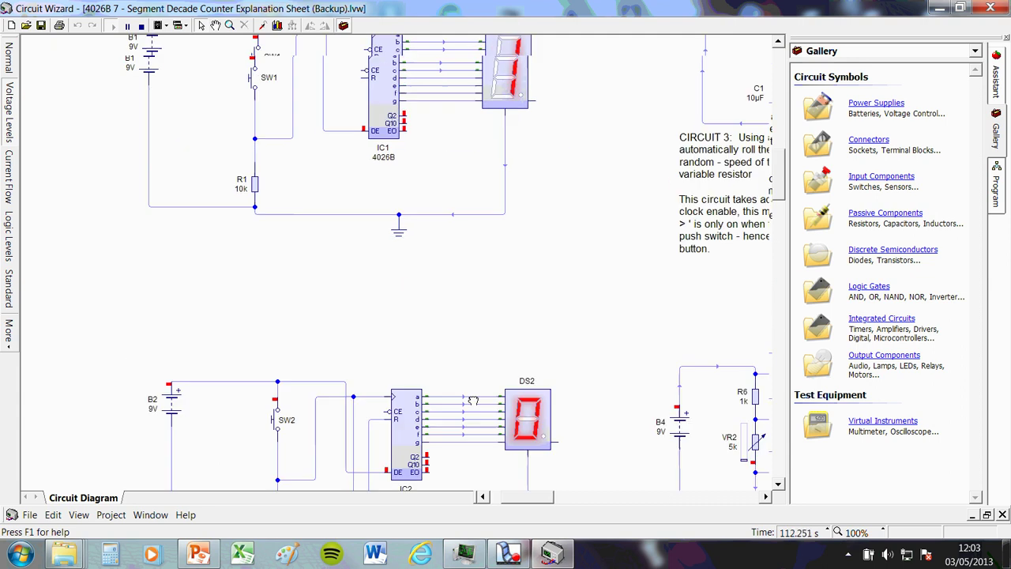
{"action": "left_click", "coordinate": [278, 241]}
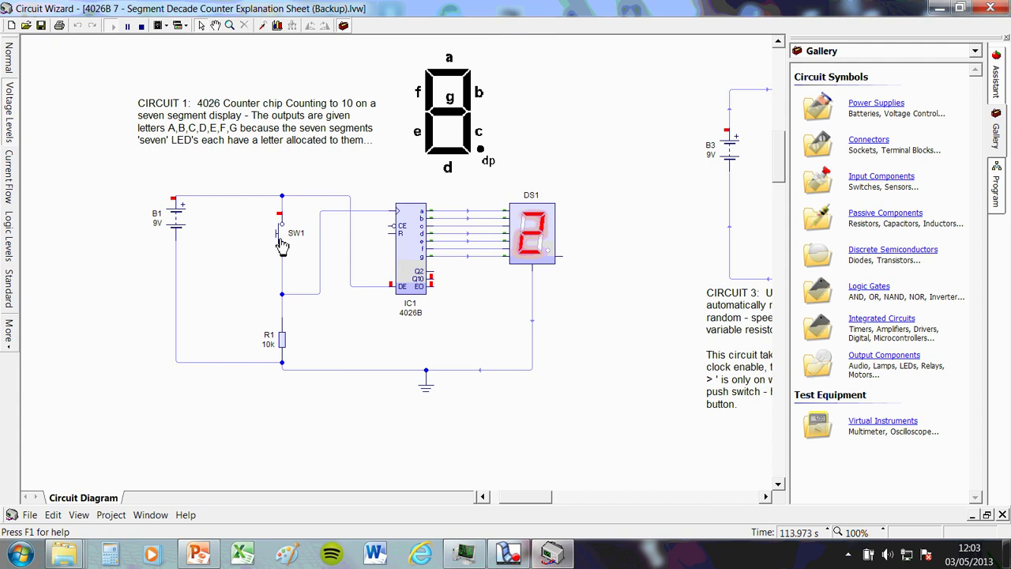
{"action": "left_click", "coordinate": [281, 240]}
{"action": "left_click", "coordinate": [283, 241]}
{"action": "left_click", "coordinate": [284, 242]}
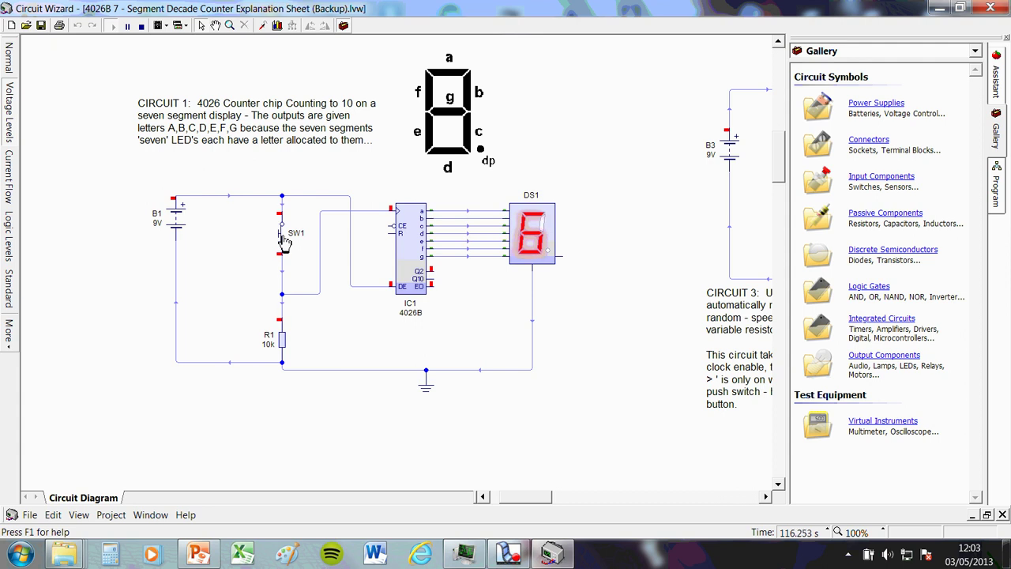
{"action": "left_click", "coordinate": [284, 242]}
{"action": "left_click", "coordinate": [284, 242]}
{"action": "left_click", "coordinate": [284, 242]}
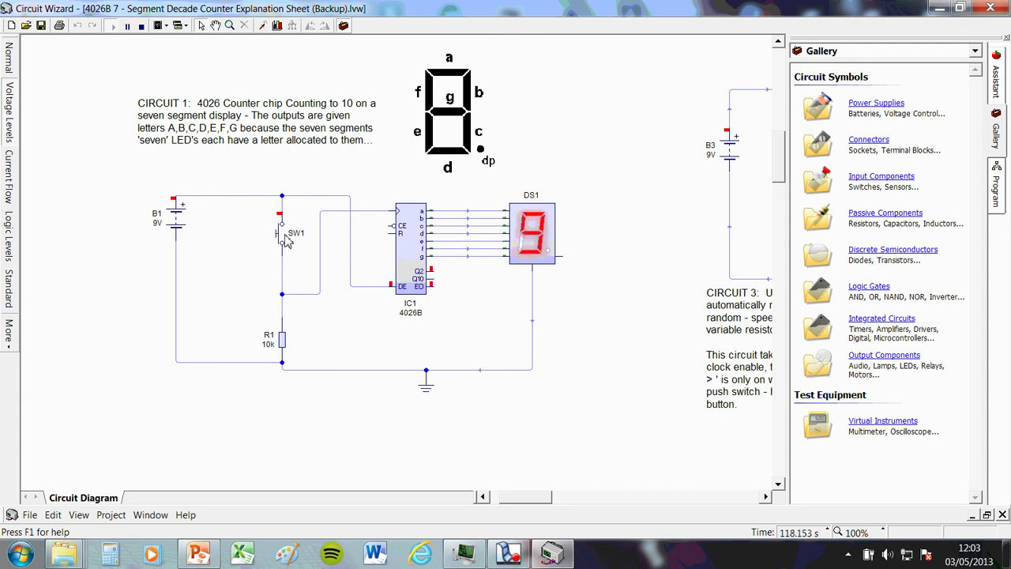
{"action": "left_click", "coordinate": [284, 241]}
Zoom out, pan and zoom back in on Circuit 3 with the 555, IC4 and IC5
{"action": "scroll", "coordinate": [286, 239], "scroll_direction": "down", "scroll_amount": 1}
{"action": "left_click_drag", "start_coordinate": [678, 170], "coordinate": [286, 207]}
{"action": "scroll", "coordinate": [331, 229], "scroll_direction": "up", "scroll_amount": 1}
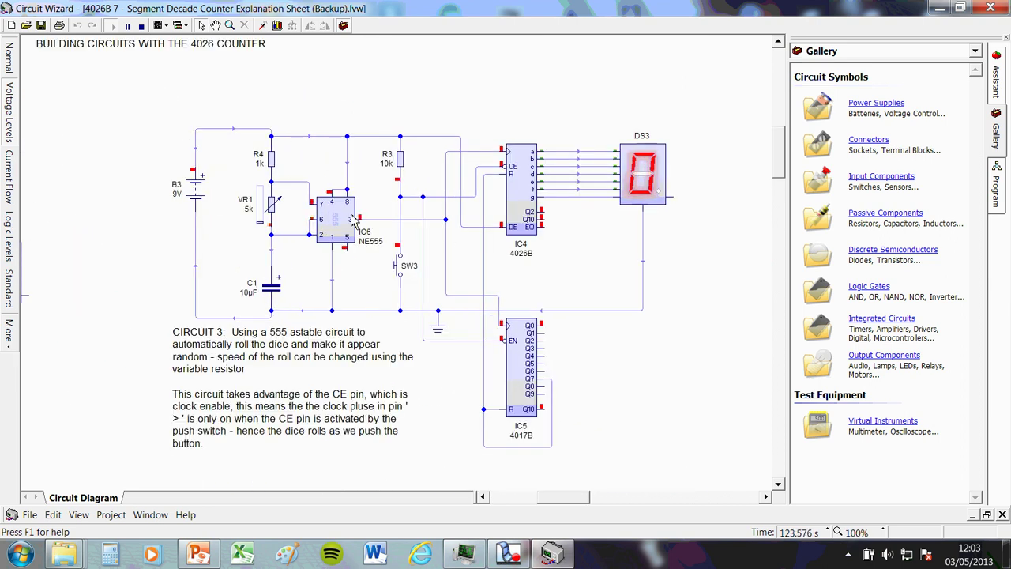
Switch to Current Flow view and hold SW3 to roll the Circuit 3 dice, landing on 5
{"action": "left_click", "coordinate": [10, 176]}
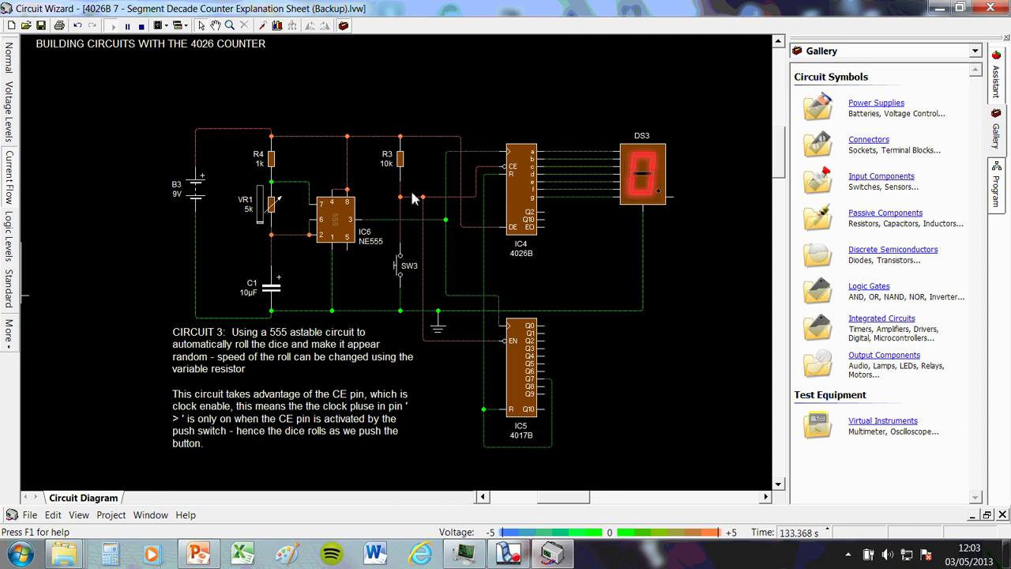
{"action": "left_click", "coordinate": [401, 268]}
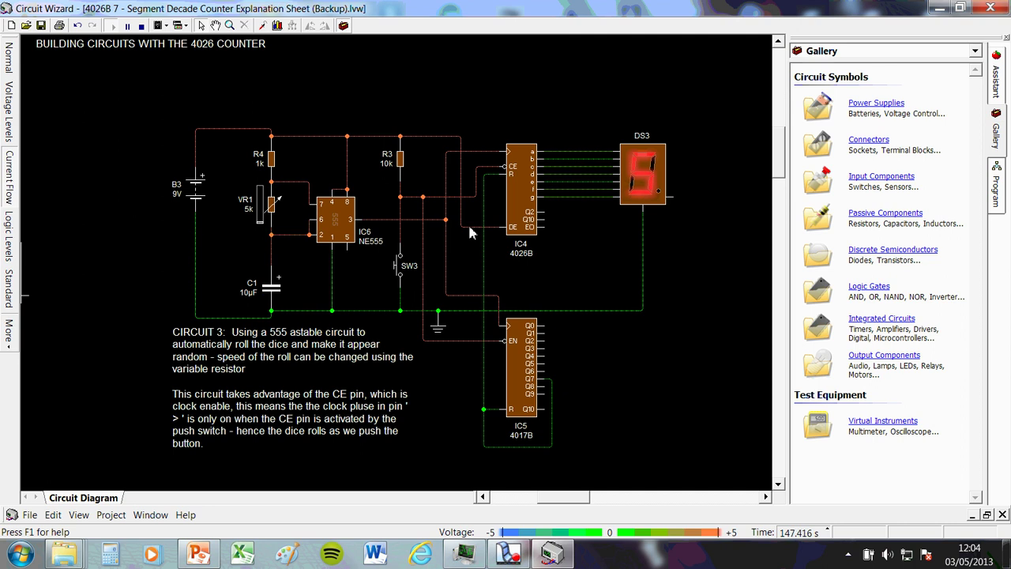
Zoom and pan to bring Circuit 4's chained 4026B counters IC7 and IC9 into view
{"action": "scroll", "coordinate": [474, 226], "scroll_direction": "down", "scroll_amount": 2}
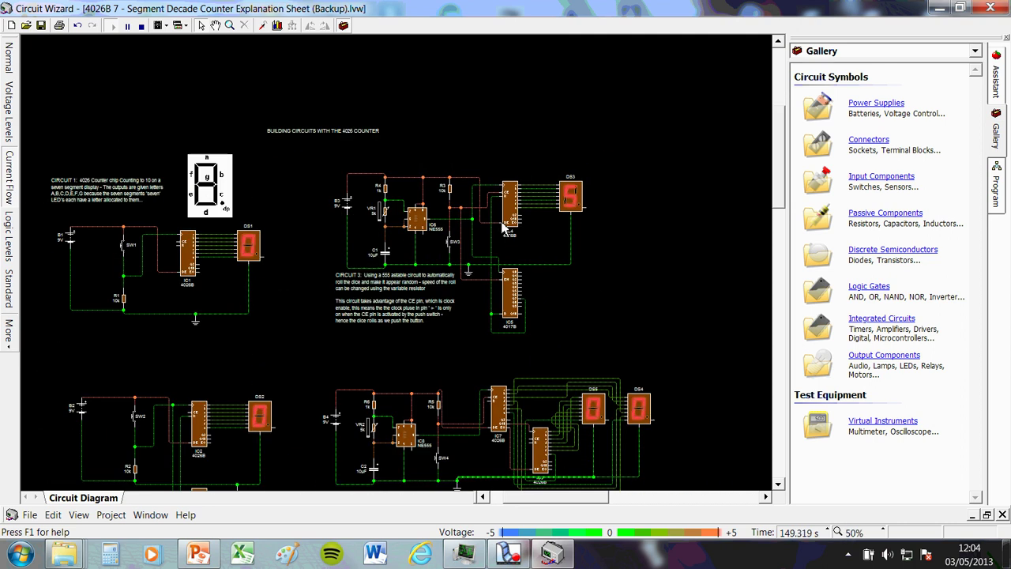
{"action": "left_click_drag", "start_coordinate": [592, 406], "coordinate": [385, 197]}
{"action": "scroll", "coordinate": [577, 184], "scroll_direction": "up", "scroll_amount": 2}
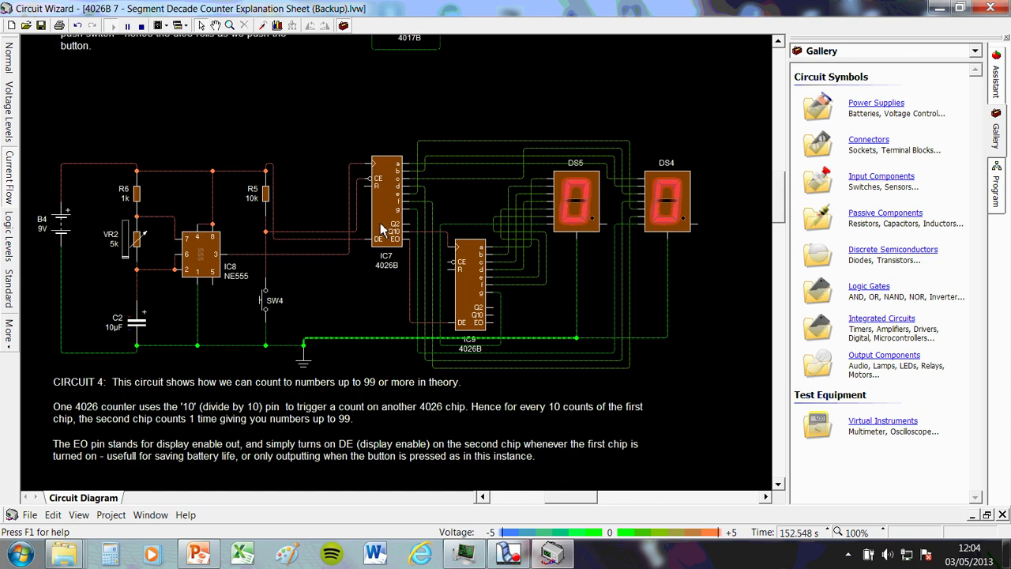
{"action": "scroll", "coordinate": [390, 245], "scroll_direction": "up", "scroll_amount": 2}
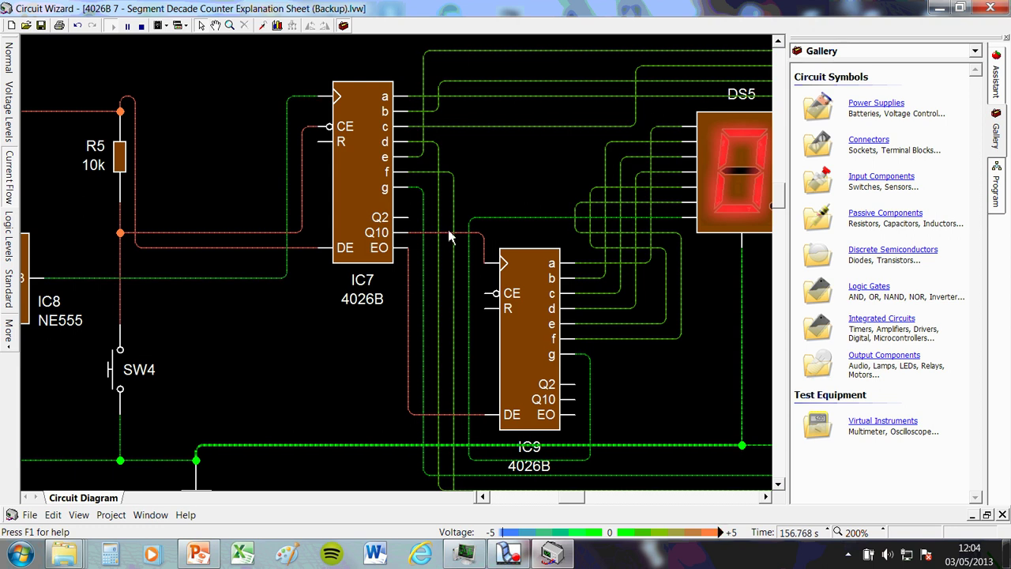
{"action": "scroll", "coordinate": [487, 266], "scroll_direction": "down", "scroll_amount": 2}
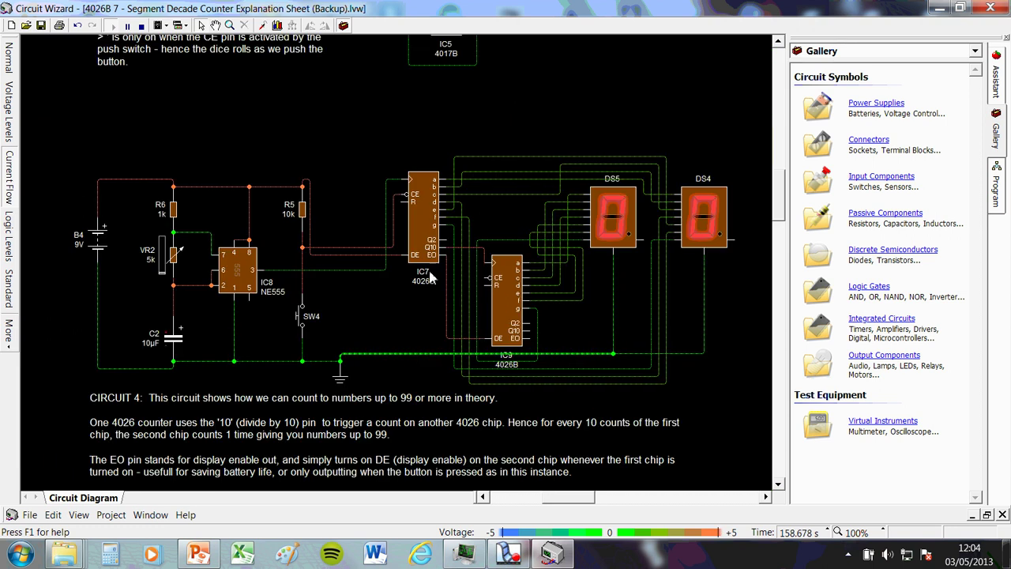
Hold SW4 so DS5 and DS4 count, then shift the view and press SW4 again
{"action": "left_click", "coordinate": [302, 320]}
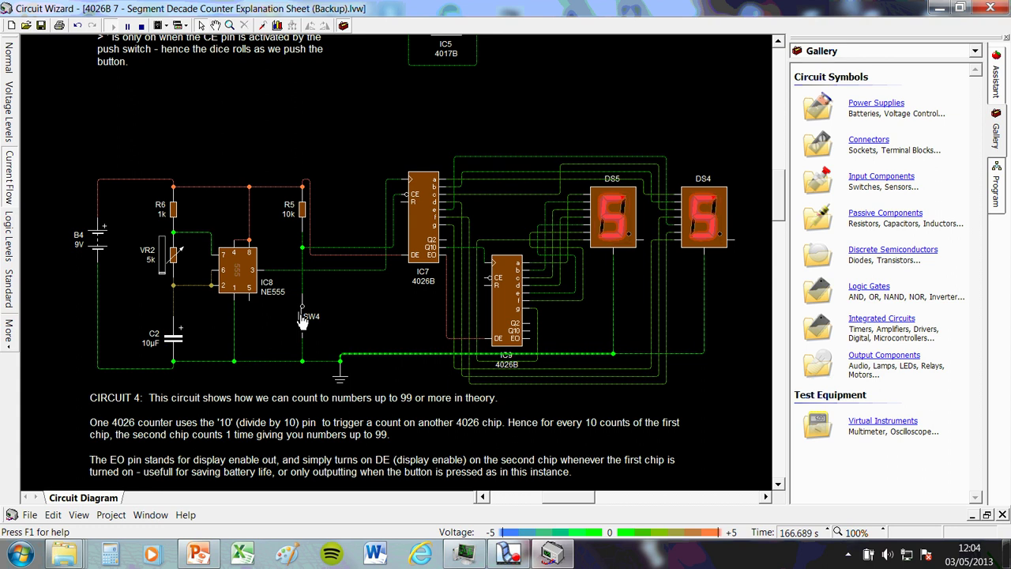
{"action": "left_click_drag", "start_coordinate": [302, 320], "coordinate": [303, 320]}
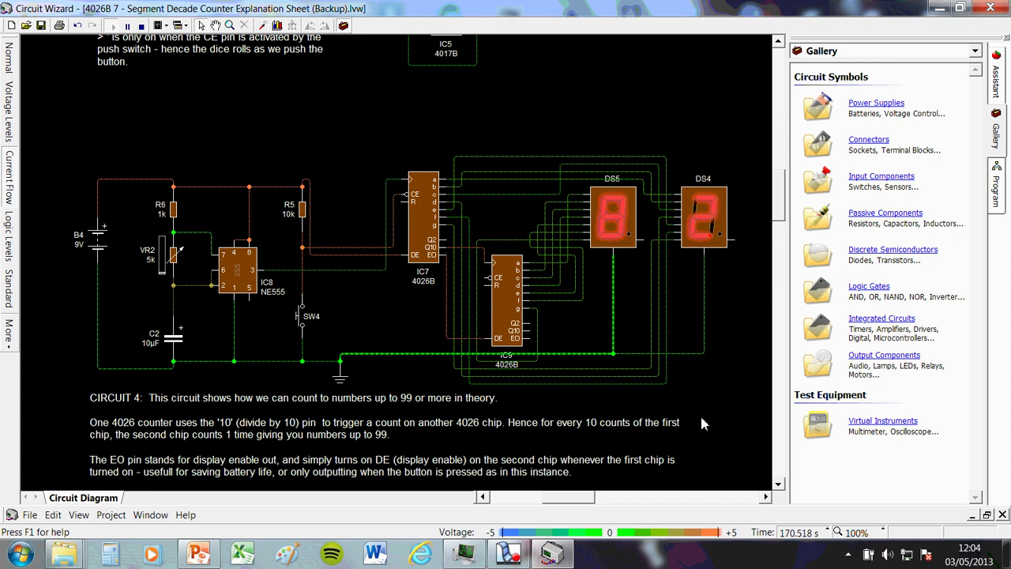
{"action": "left_click_drag", "start_coordinate": [570, 309], "coordinate": [504, 267]}
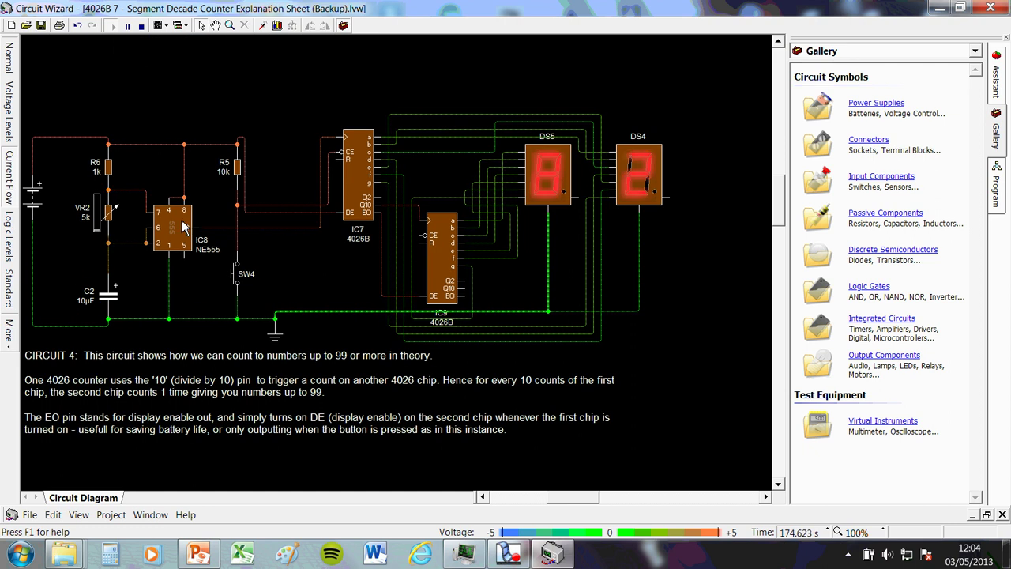
{"action": "left_click", "coordinate": [231, 284]}
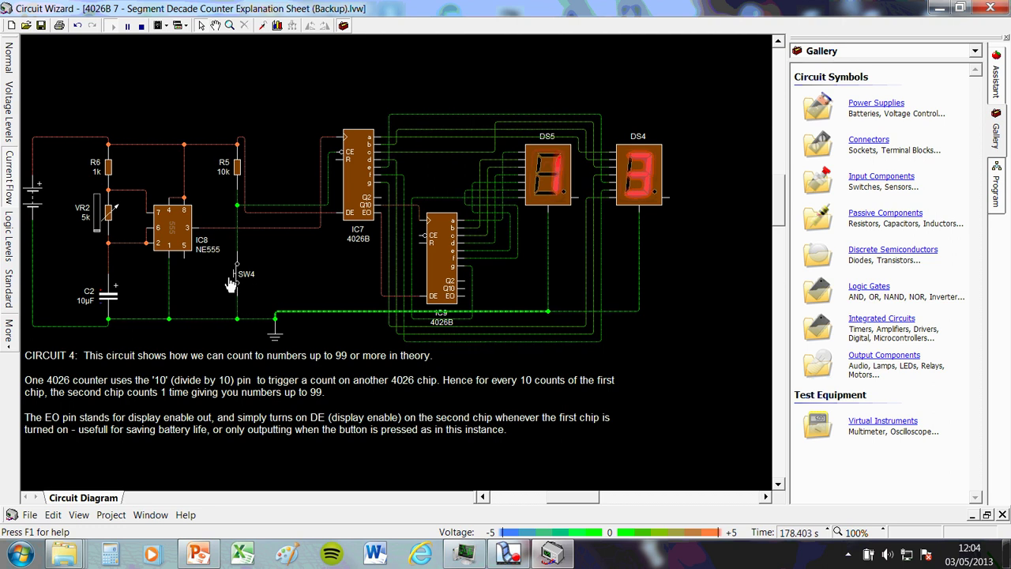
Stop the running simulation so all four 4026B circuits return to an unpowered state
{"action": "scroll", "coordinate": [231, 284], "scroll_direction": "down", "scroll_amount": 4}
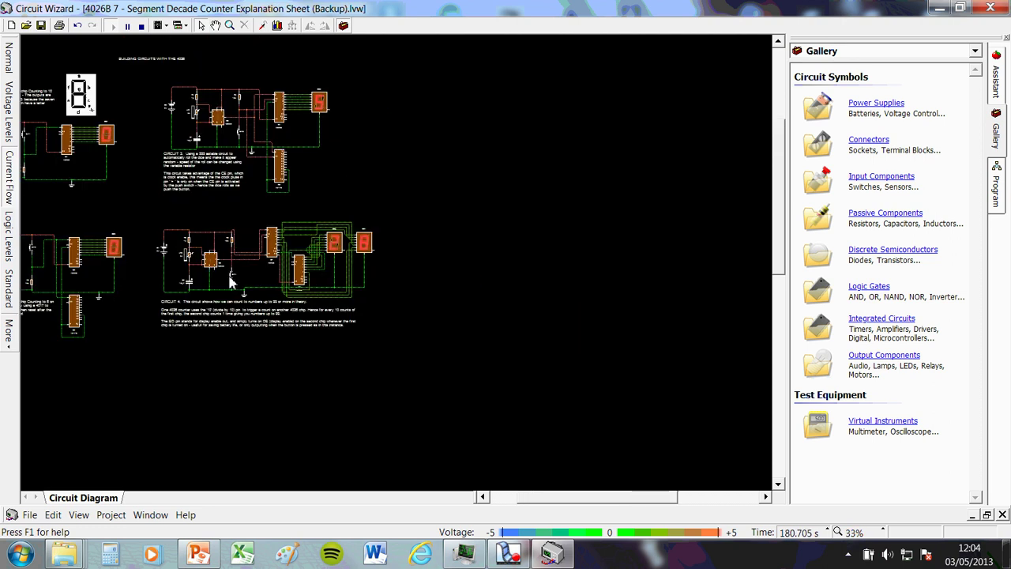
{"action": "scroll", "coordinate": [237, 288], "scroll_direction": "up", "scroll_amount": 2}
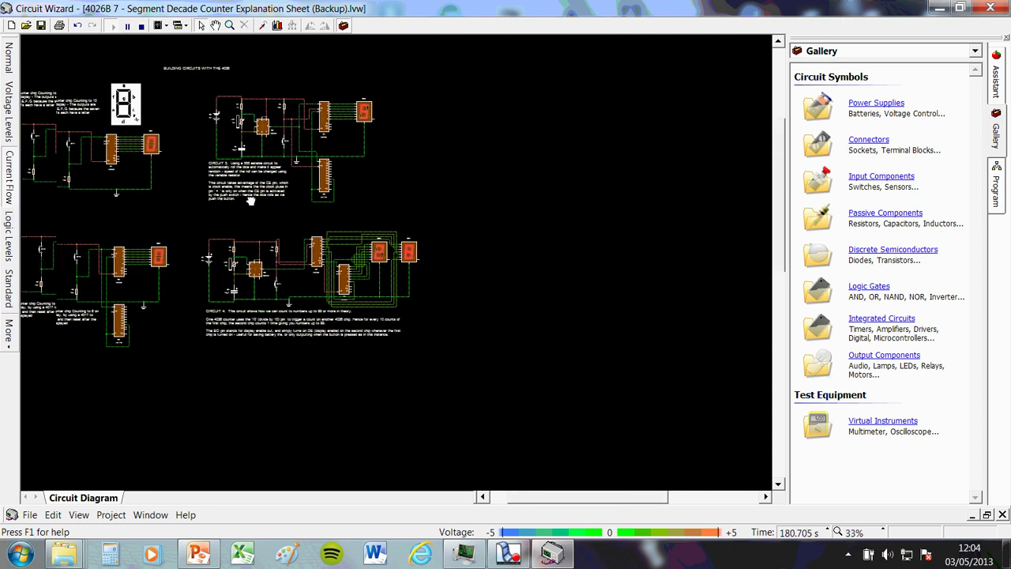
{"action": "left_click", "coordinate": [142, 25]}
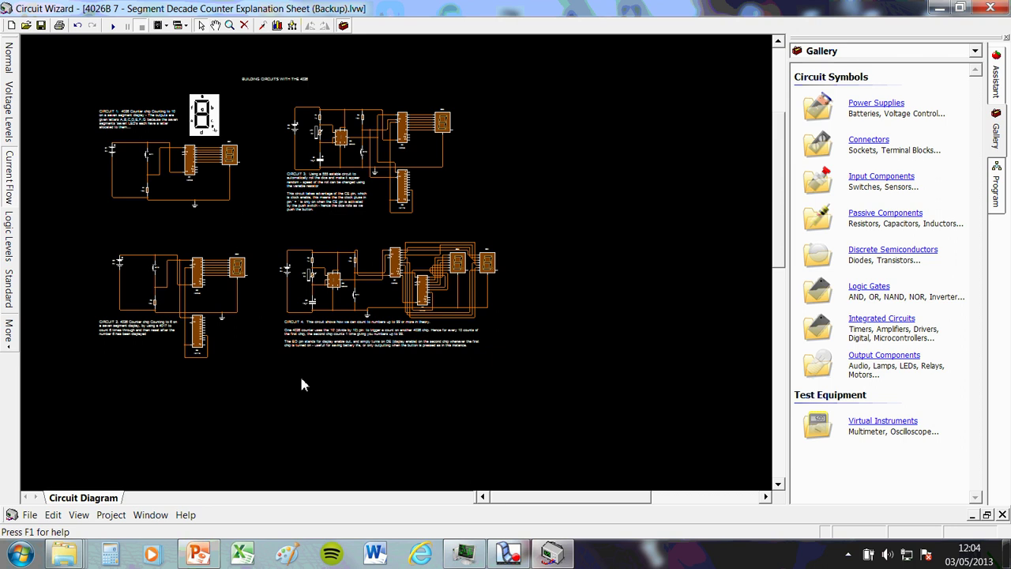
Zoom around the sheet and centre Circuit 4, the two chained 4026B chips counting to 99
{"action": "scroll", "coordinate": [197, 150], "scroll_direction": "up", "scroll_amount": 5}
{"action": "scroll", "coordinate": [190, 194], "scroll_direction": "up", "scroll_amount": 3}
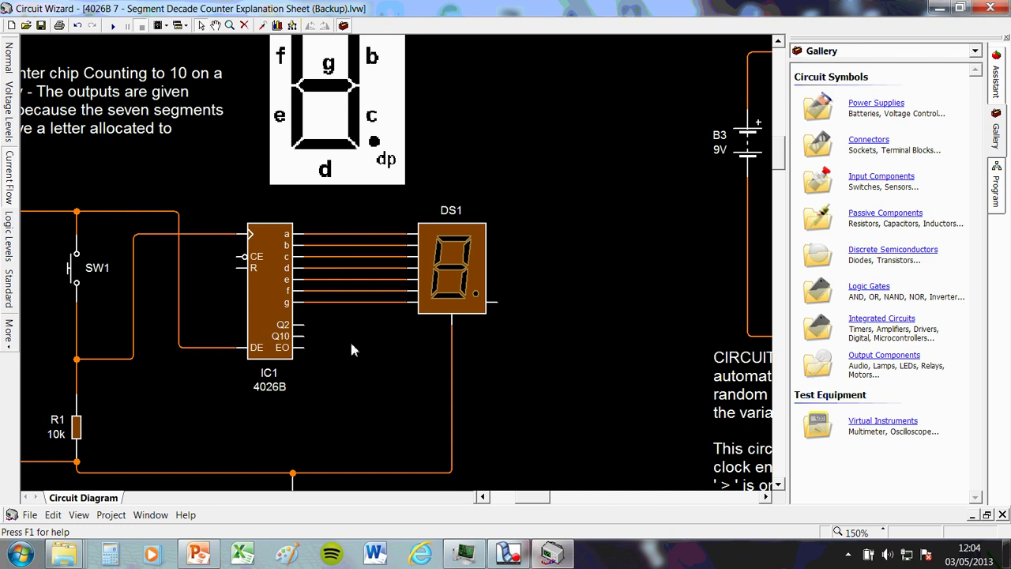
{"action": "scroll", "coordinate": [444, 362], "scroll_direction": "down", "scroll_amount": 1}
{"action": "scroll", "coordinate": [429, 219], "scroll_direction": "up", "scroll_amount": 2}
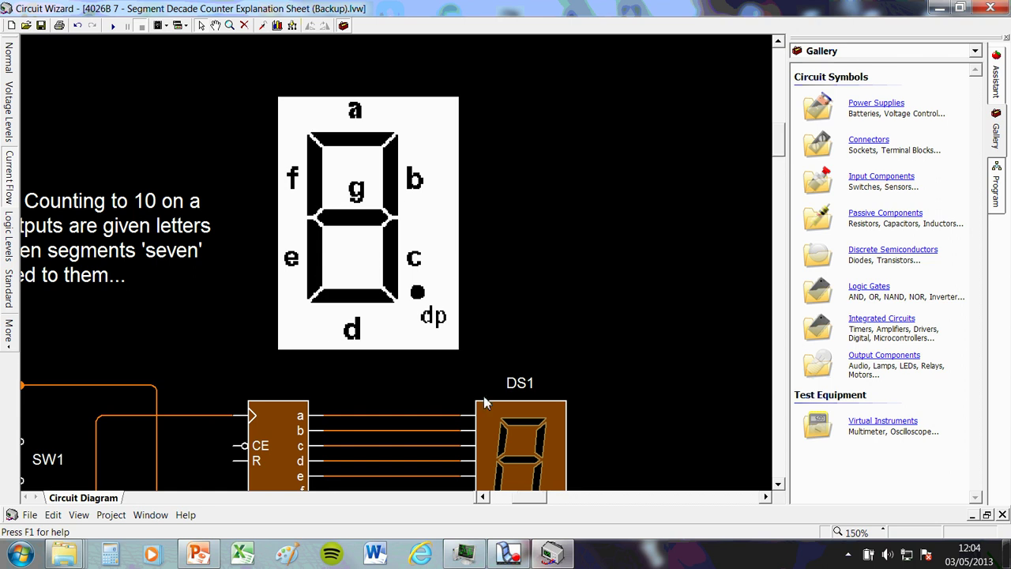
{"action": "scroll", "coordinate": [564, 177], "scroll_direction": "down", "scroll_amount": 3}
{"action": "scroll", "coordinate": [566, 337], "scroll_direction": "down", "scroll_amount": 2}
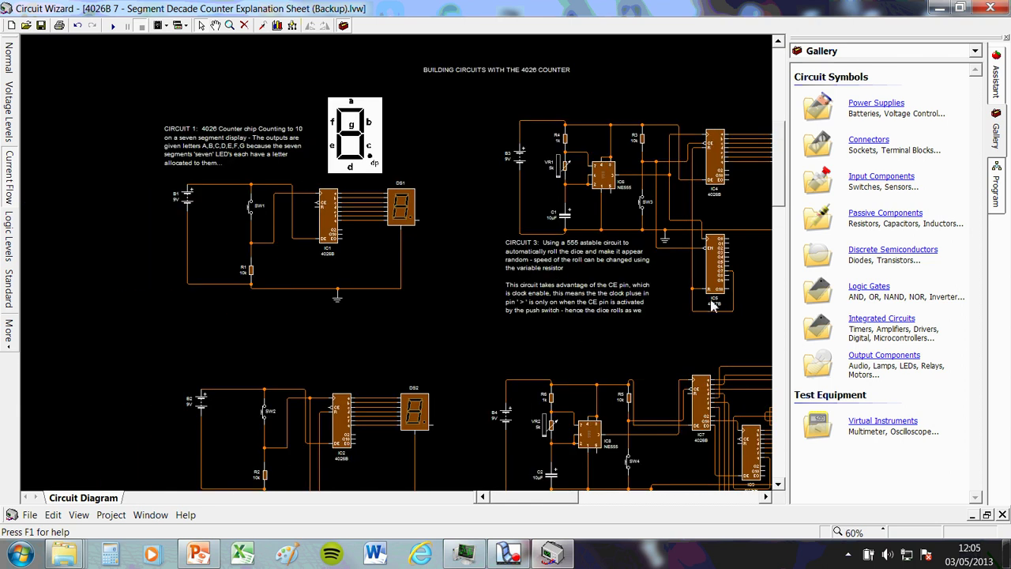
{"action": "scroll", "coordinate": [545, 283], "scroll_direction": "up", "scroll_amount": 1}
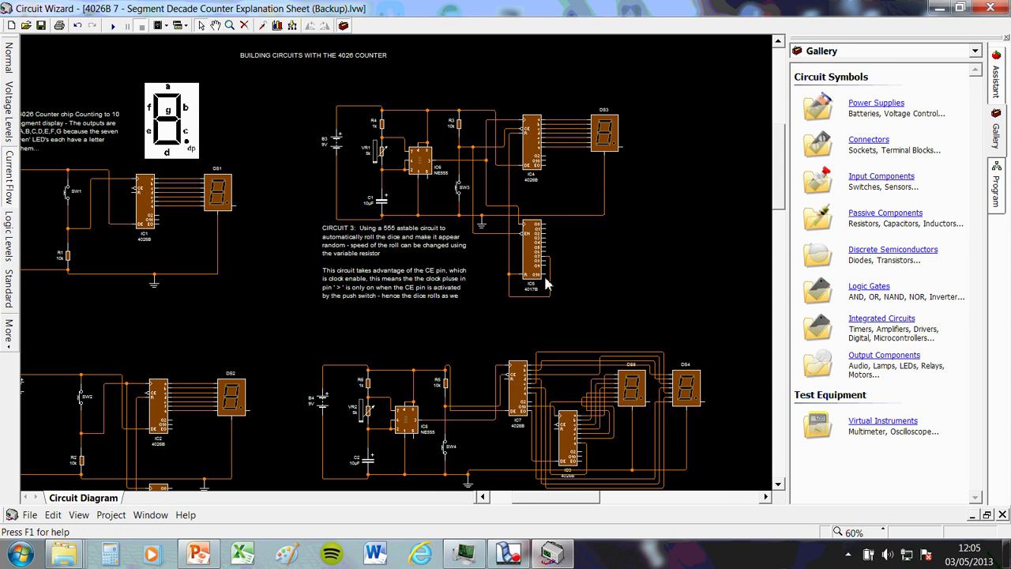
{"action": "scroll", "coordinate": [434, 363], "scroll_direction": "down", "scroll_amount": 2}
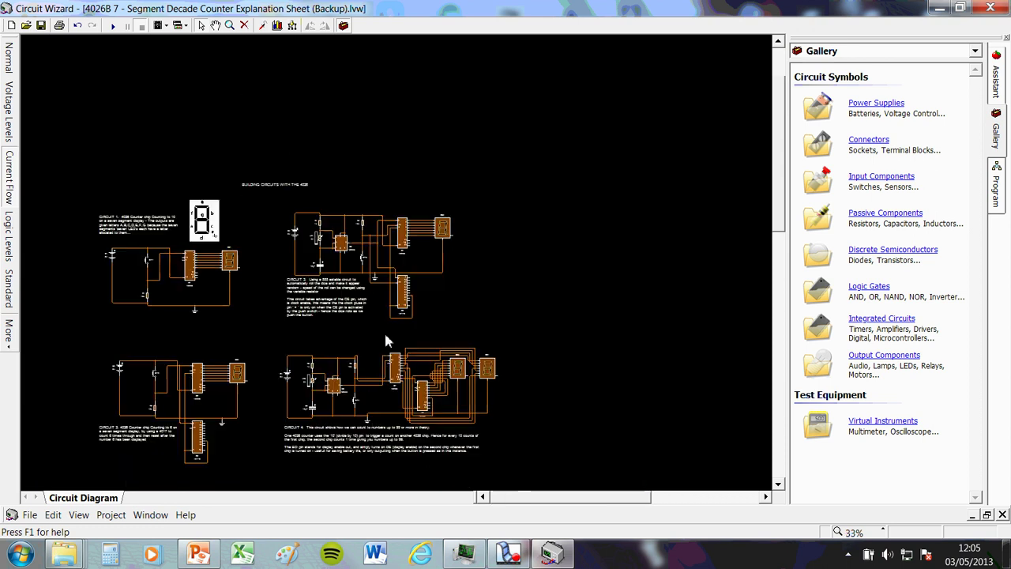
{"action": "left_click_drag", "start_coordinate": [260, 321], "coordinate": [320, 271]}
{"action": "scroll", "coordinate": [541, 451], "scroll_direction": "up", "scroll_amount": 1}
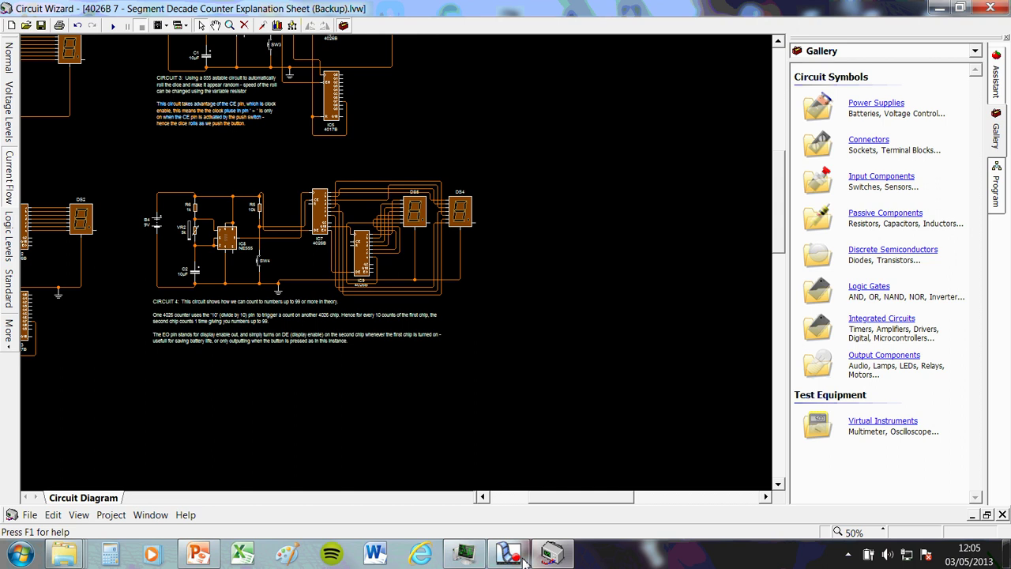
{"action": "mouse_move", "coordinate": [511, 555]}
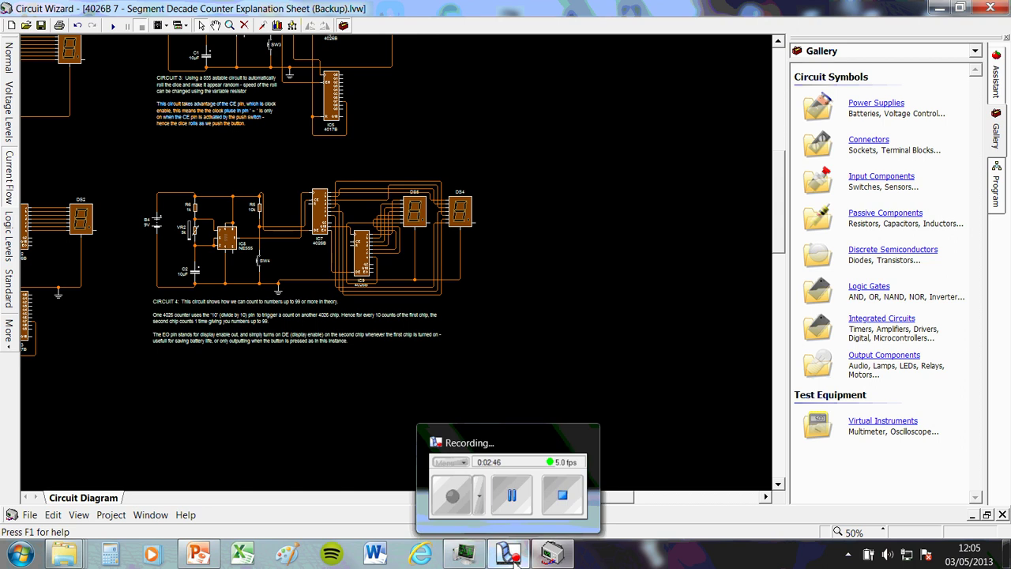